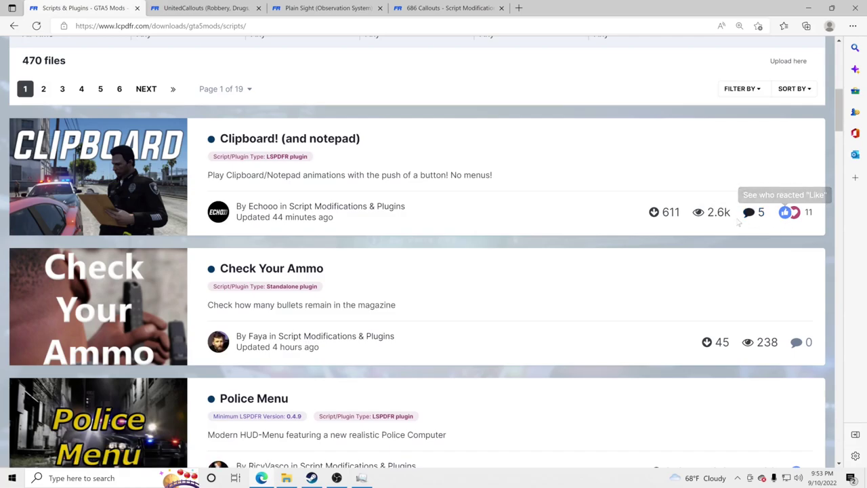
Look over the newest Scripts & Plugins entries and their update times, and switch to the UnitedCallouts mod page
{"action": "scroll", "coordinate": [523, 258], "scroll_direction": "down", "scroll_amount": 1}
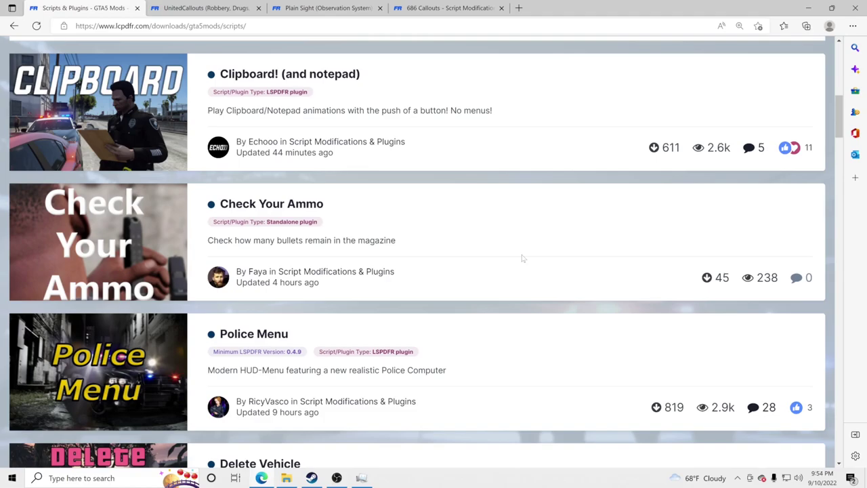
{"action": "left_click_drag", "start_coordinate": [338, 163], "coordinate": [239, 157]}
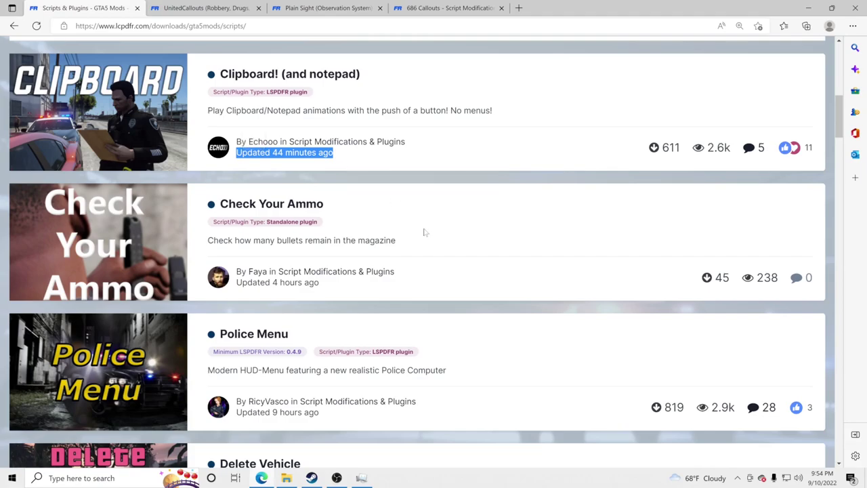
{"action": "scroll", "coordinate": [424, 232], "scroll_direction": "down", "scroll_amount": 1}
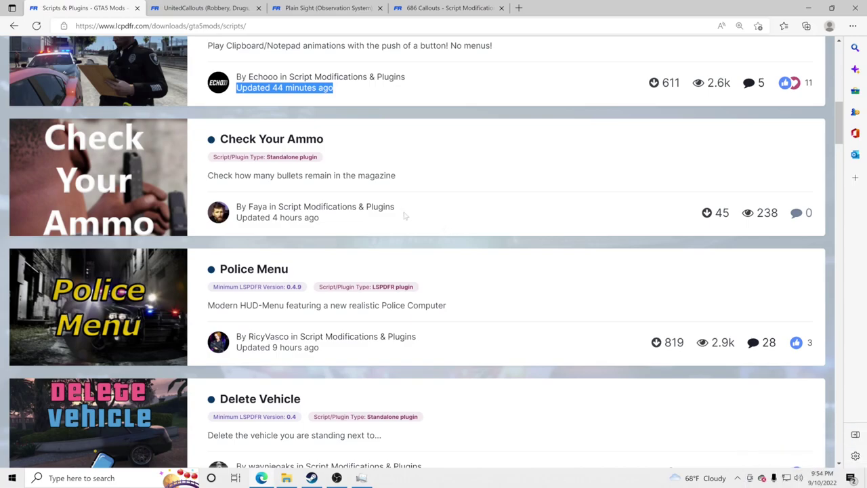
{"action": "scroll", "coordinate": [333, 147], "scroll_direction": "up", "scroll_amount": 4}
{"action": "key", "text": "ctrl+Tab"}
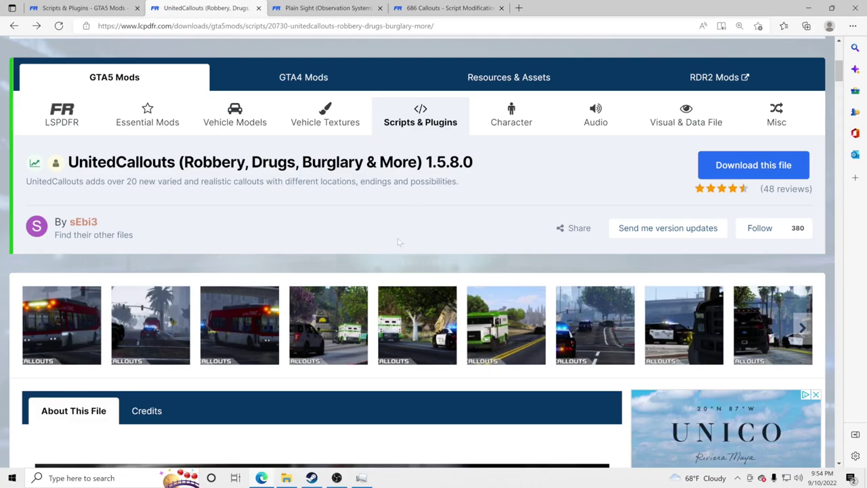
Switch to Steam and browse the local files of Grand Theft Auto V to open its game folder
{"action": "right_click", "coordinate": [284, 481]}
{"action": "left_click", "coordinate": [306, 481]}
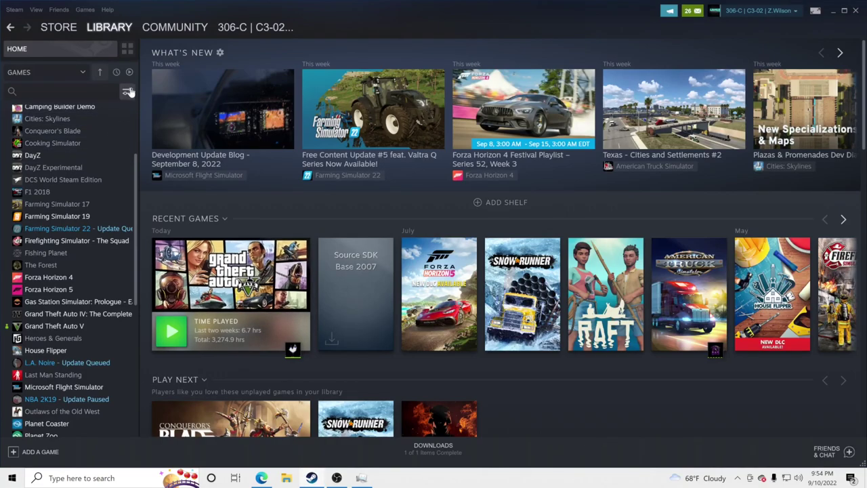
{"action": "mouse_move", "coordinate": [118, 32]}
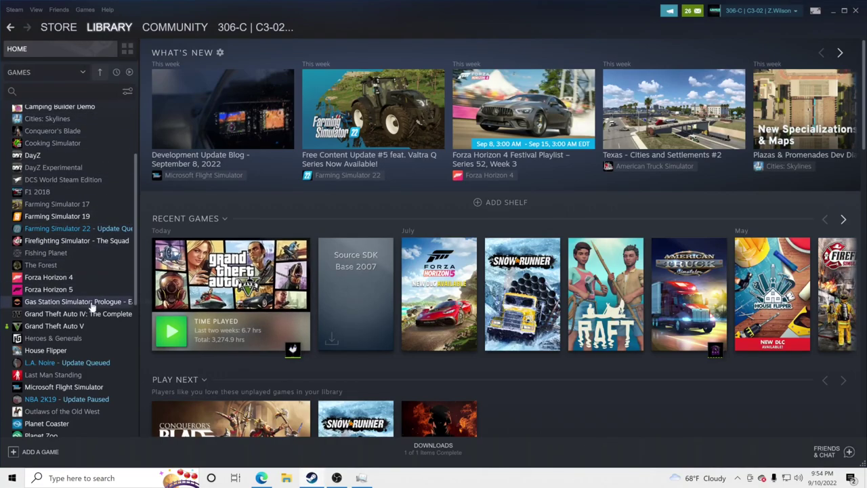
{"action": "right_click", "coordinate": [76, 328]}
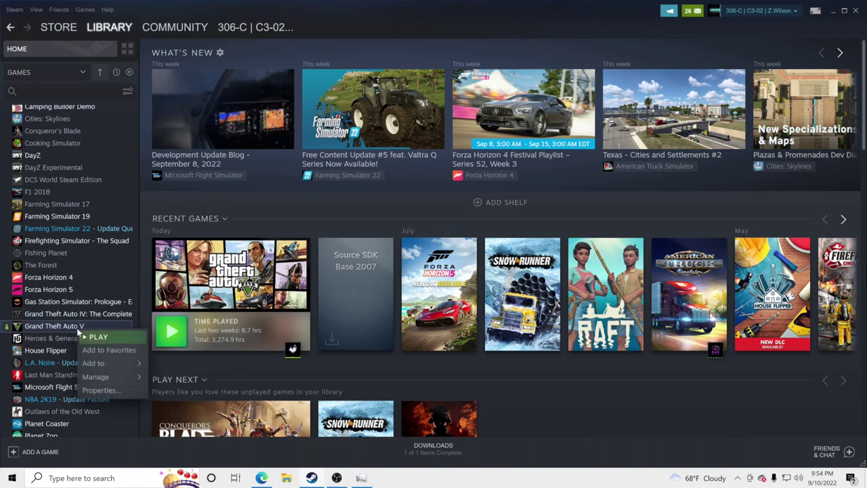
{"action": "mouse_move", "coordinate": [116, 379]}
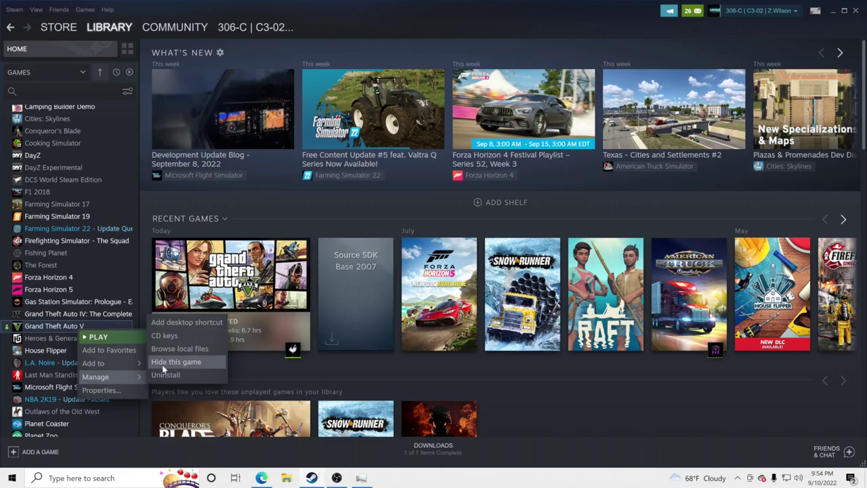
{"action": "left_click", "coordinate": [176, 348]}
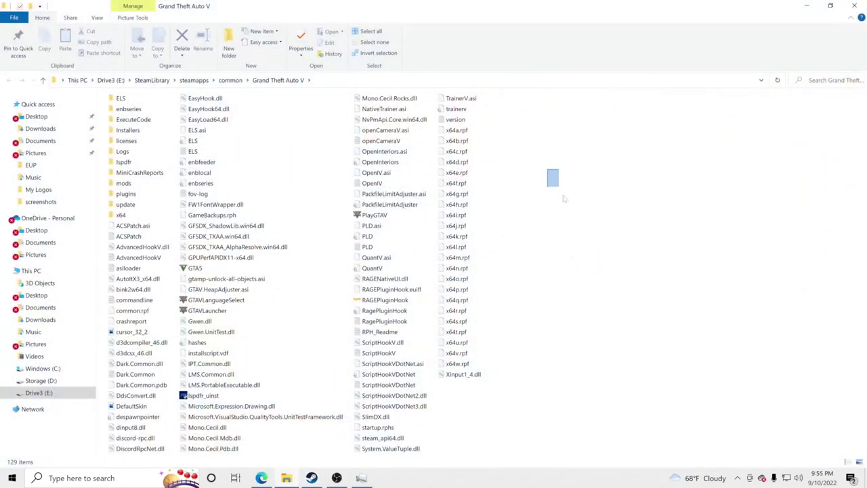
{"action": "left_click", "coordinate": [123, 183]}
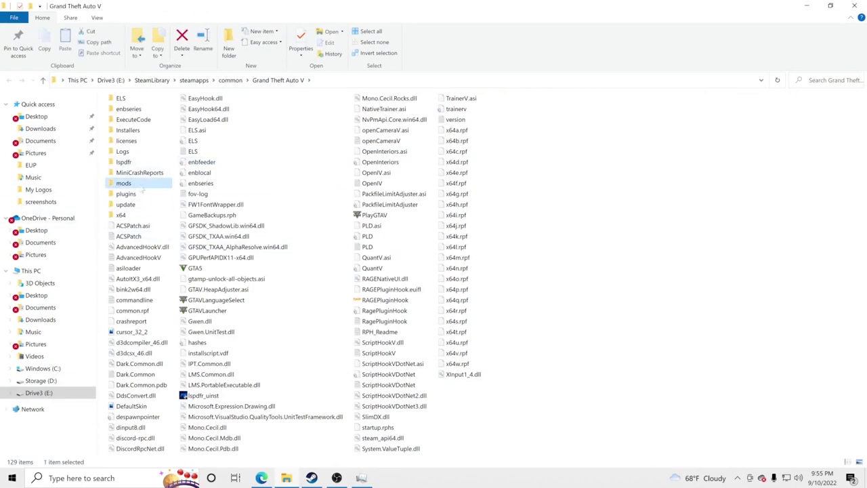
{"action": "left_click", "coordinate": [586, 239]}
{"action": "left_click_drag", "start_coordinate": [557, 176], "coordinate": [718, 386]}
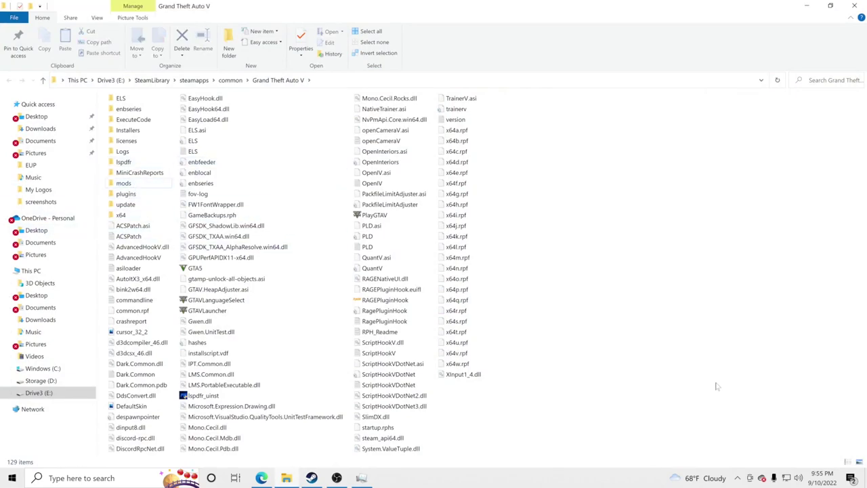
Return to Edge and download the UnitedCallouts 1.5.8.0 file, agreeing to the download terms
{"action": "left_click", "coordinate": [261, 478]}
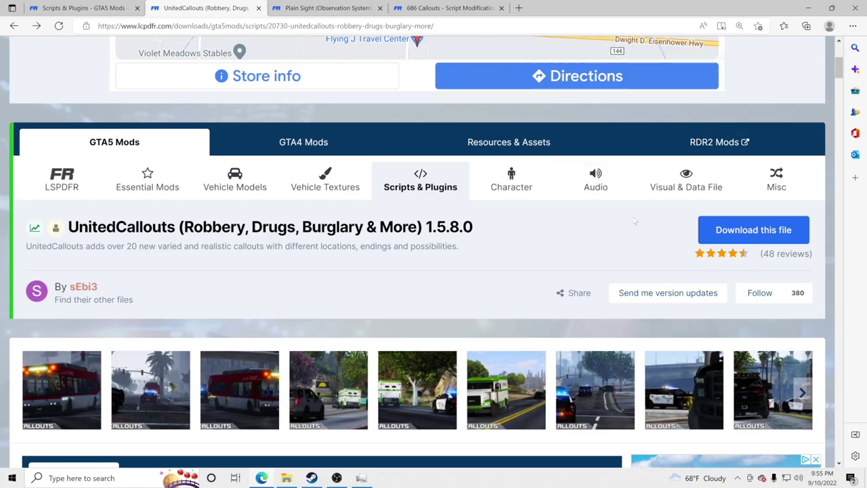
{"action": "left_click", "coordinate": [745, 234]}
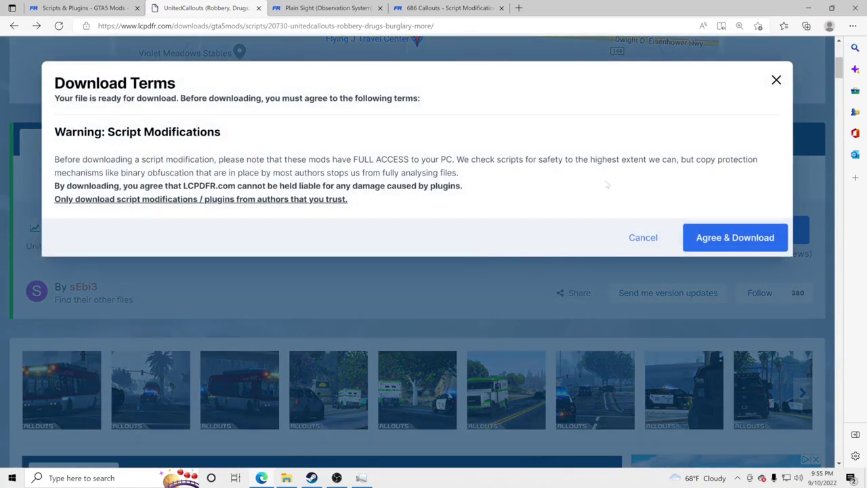
{"action": "left_click", "coordinate": [747, 241]}
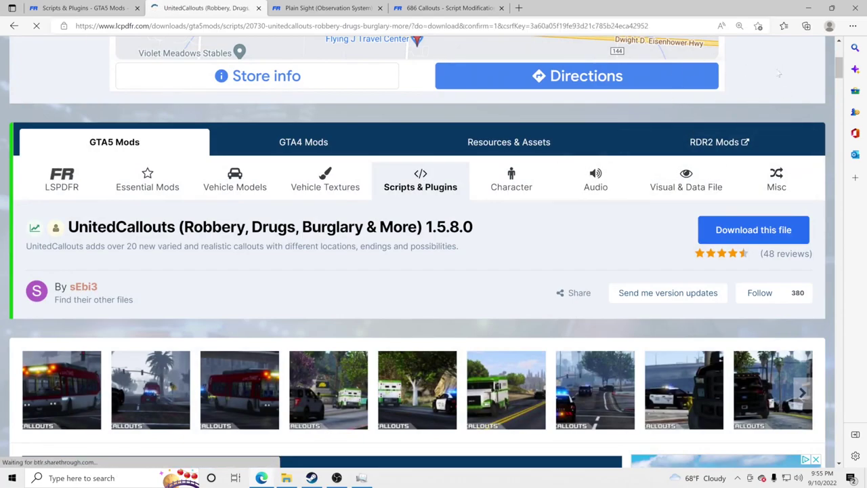
{"action": "scroll", "coordinate": [750, 78], "scroll_direction": "down", "scroll_amount": 4}
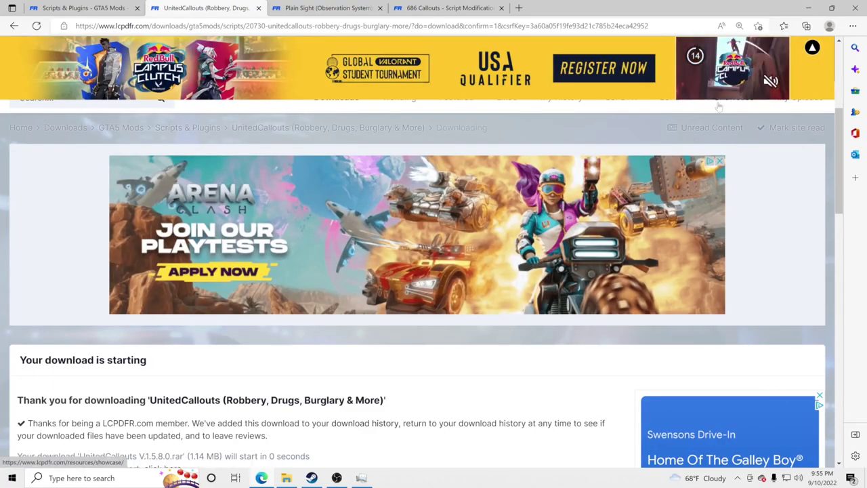
{"action": "scroll", "coordinate": [740, 170], "scroll_direction": "down", "scroll_amount": 3}
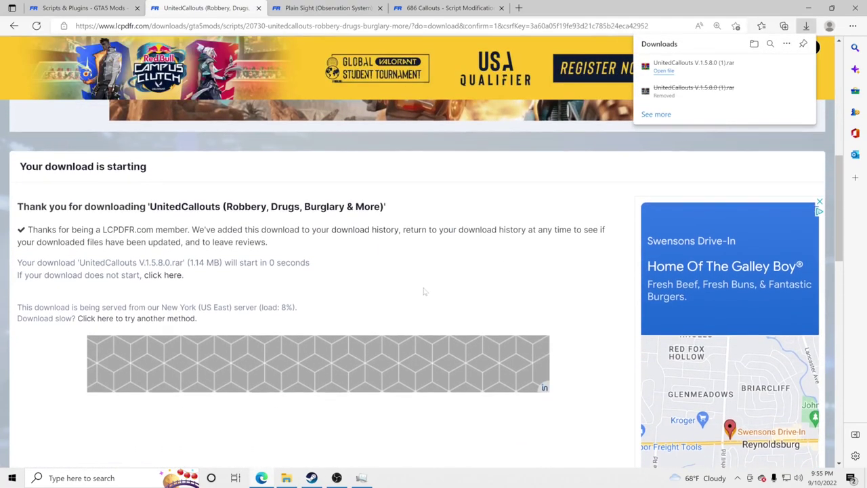
Open the downloaded UnitedCallouts V.1.5.8.0 archive in WinRAR, dismiss the licence reminder and maximize the window
{"action": "left_click", "coordinate": [717, 68]}
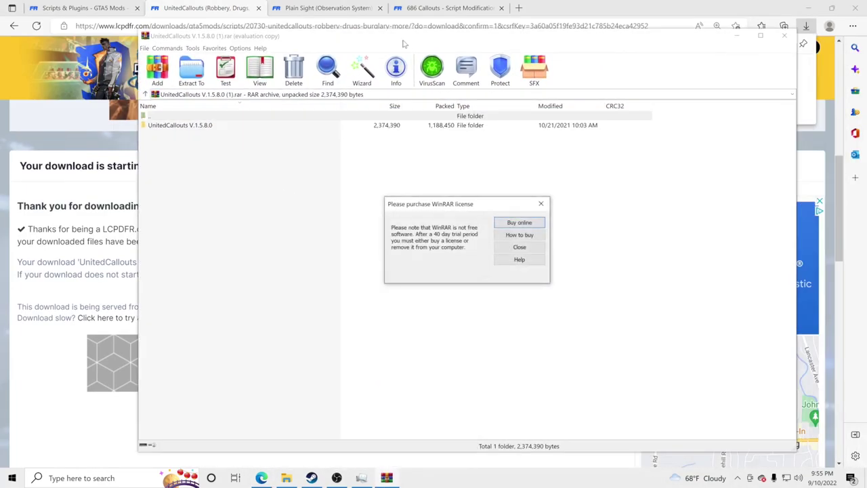
{"action": "left_click", "coordinate": [540, 203]}
{"action": "left_click_drag", "start_coordinate": [465, 75], "coordinate": [160, 34]}
{"action": "left_click", "coordinate": [720, 33]}
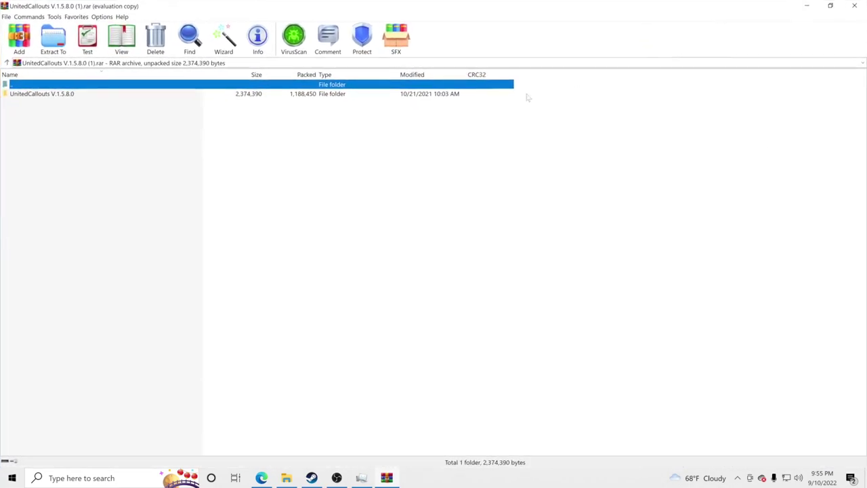
Go into the archive's UnitedCallouts V.1.5.8.0 folder and open the Grand Theft Auto V folder inside it
{"action": "left_click", "coordinate": [306, 217]}
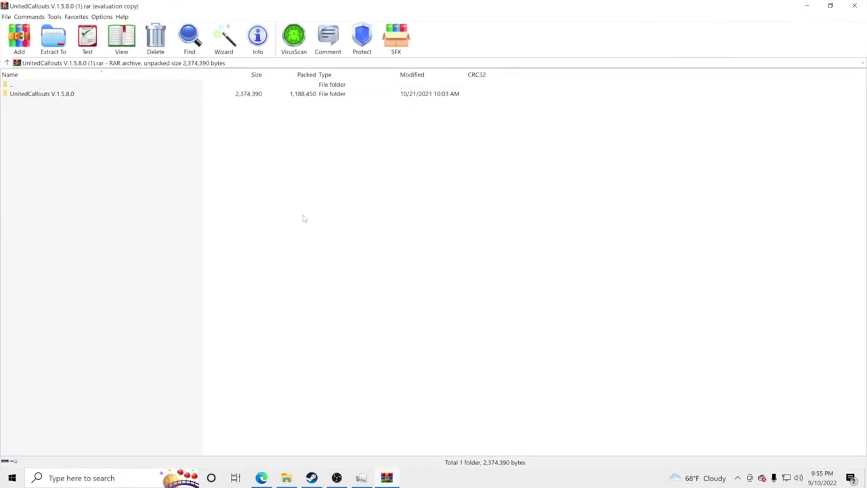
{"action": "left_click", "coordinate": [38, 95]}
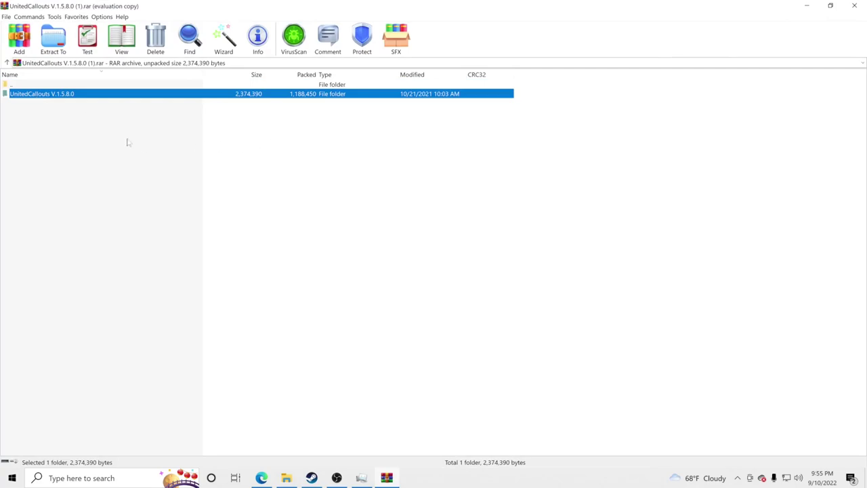
{"action": "double_click", "coordinate": [55, 96]}
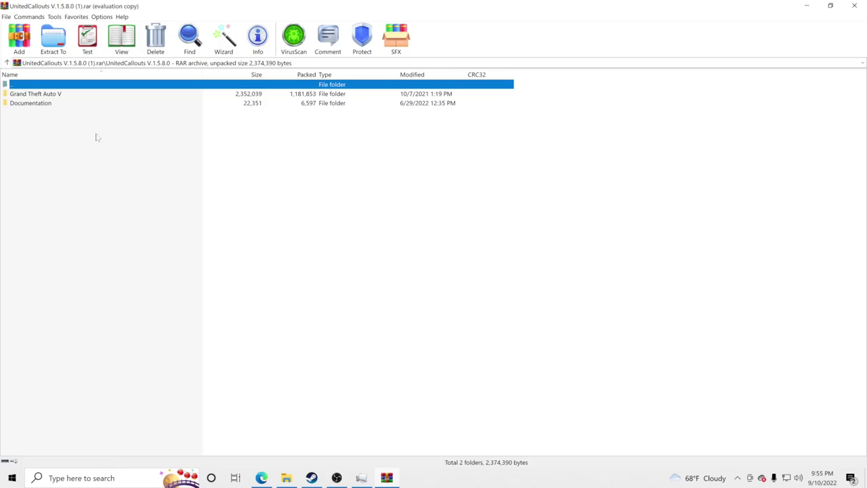
{"action": "double_click", "coordinate": [58, 84]}
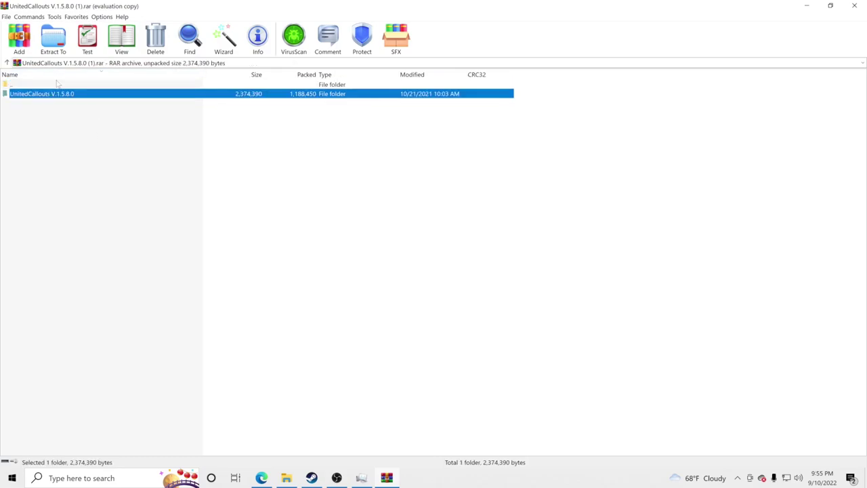
{"action": "double_click", "coordinate": [60, 96]}
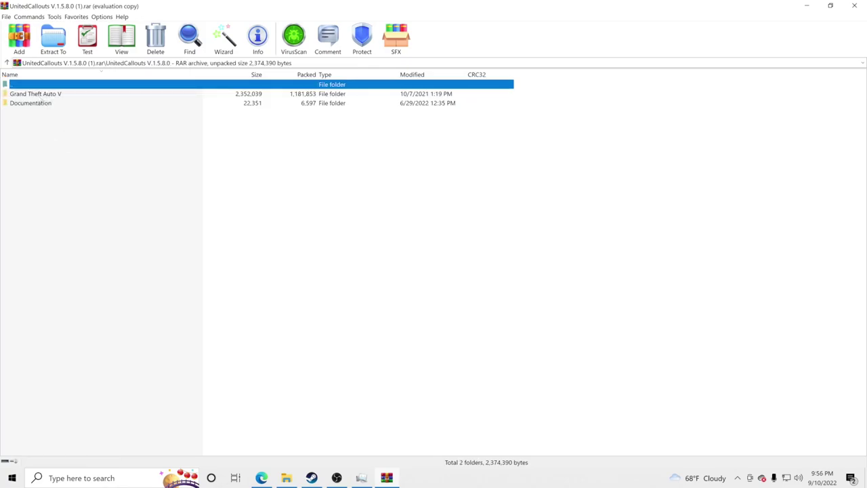
{"action": "left_click", "coordinate": [27, 95]}
{"action": "double_click", "coordinate": [30, 96]}
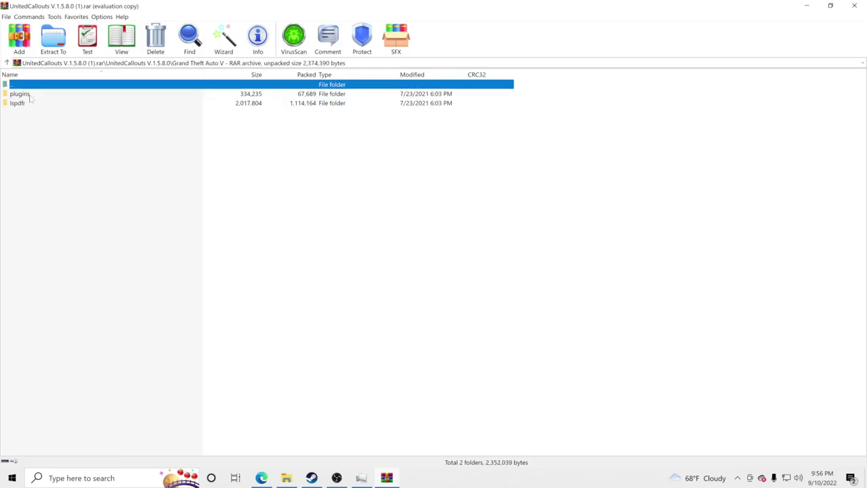
Shrink the archive window and place it over File Explorer so the game's lspdfr and plugins folders stay in view
{"action": "left_click_drag", "start_coordinate": [156, 8], "coordinate": [287, 58]}
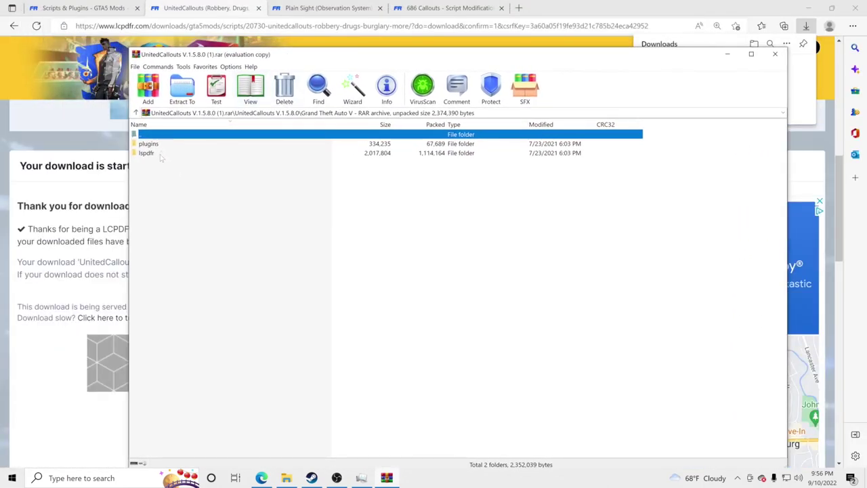
{"action": "left_click", "coordinate": [286, 478]}
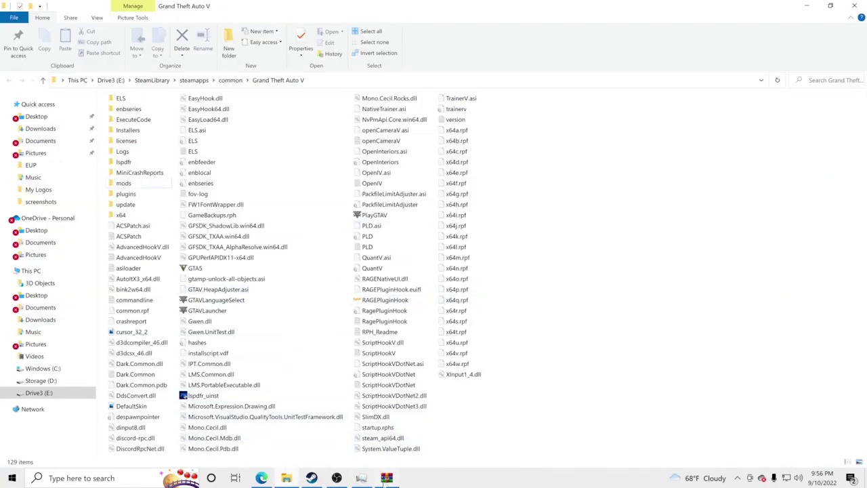
{"action": "left_click", "coordinate": [386, 478]}
{"action": "left_click_drag", "start_coordinate": [341, 61], "coordinate": [433, 61]}
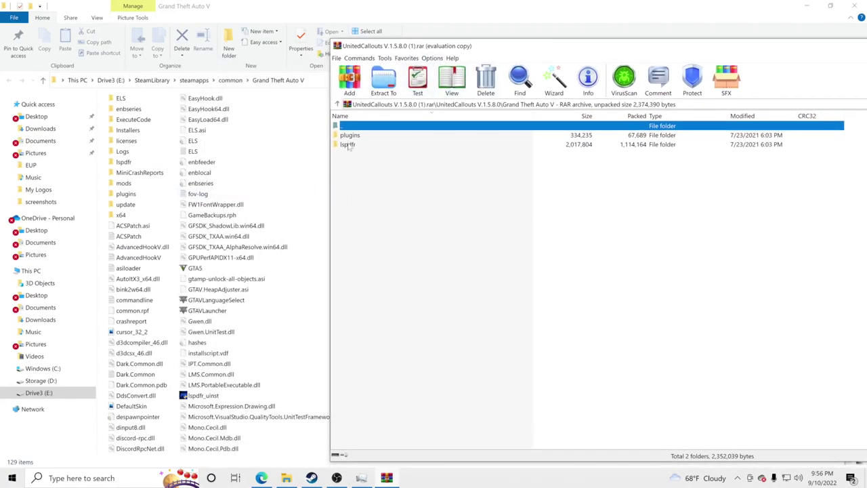
{"action": "left_click", "coordinate": [125, 195]}
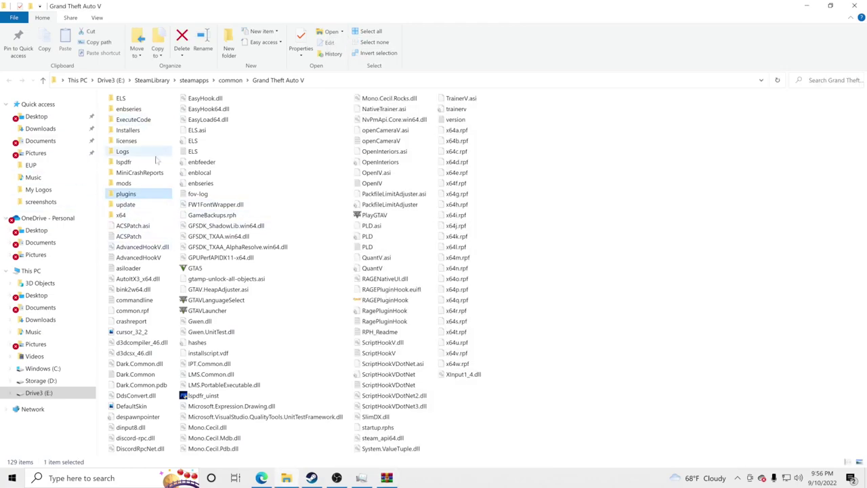
{"action": "left_click_drag", "start_coordinate": [517, 170], "coordinate": [566, 241]}
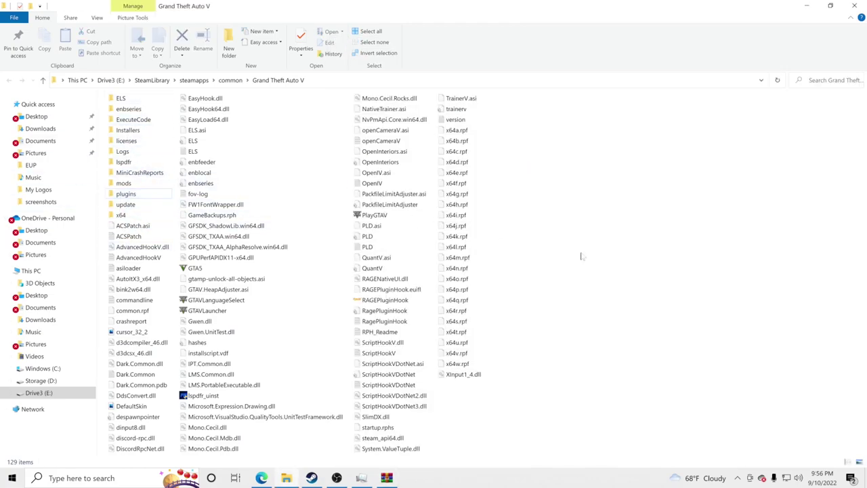
Extract the plugins and lspdfr folders from the archive into the Grand Theft Auto V game folder, replacing the existing files
{"action": "left_click", "coordinate": [387, 478]}
{"action": "left_click_drag", "start_coordinate": [350, 158], "coordinate": [359, 134]}
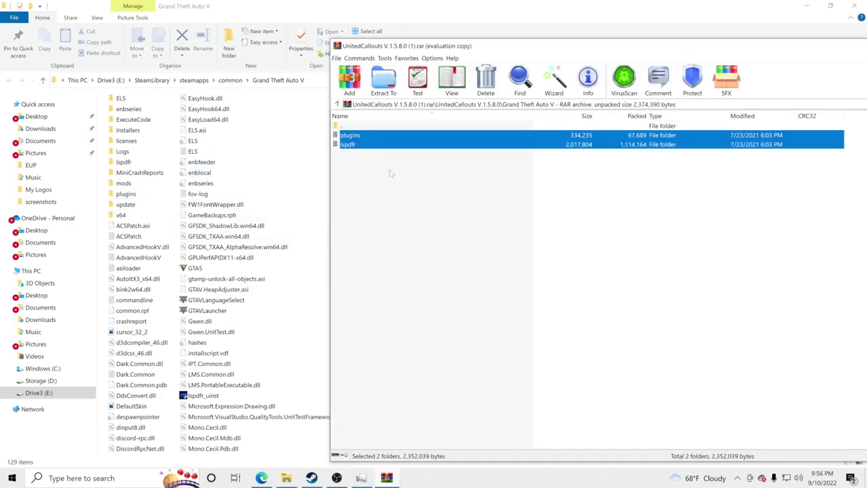
{"action": "left_click_drag", "start_coordinate": [376, 142], "coordinate": [288, 258]}
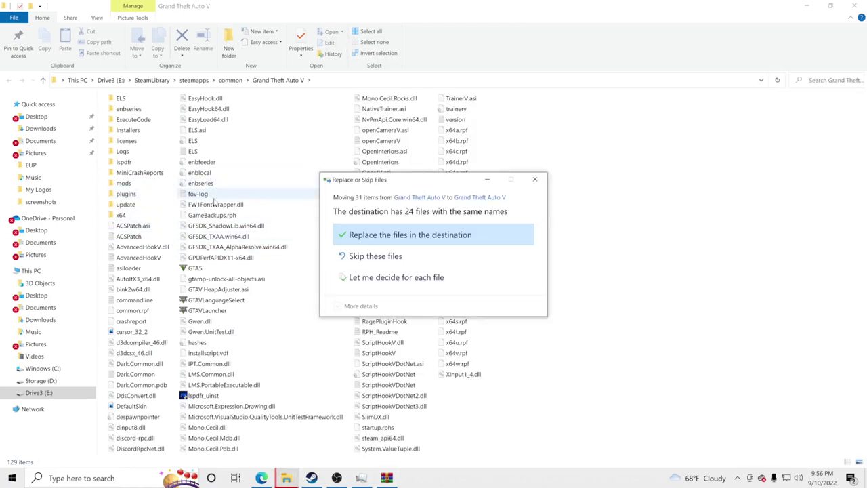
{"action": "left_click", "coordinate": [378, 237]}
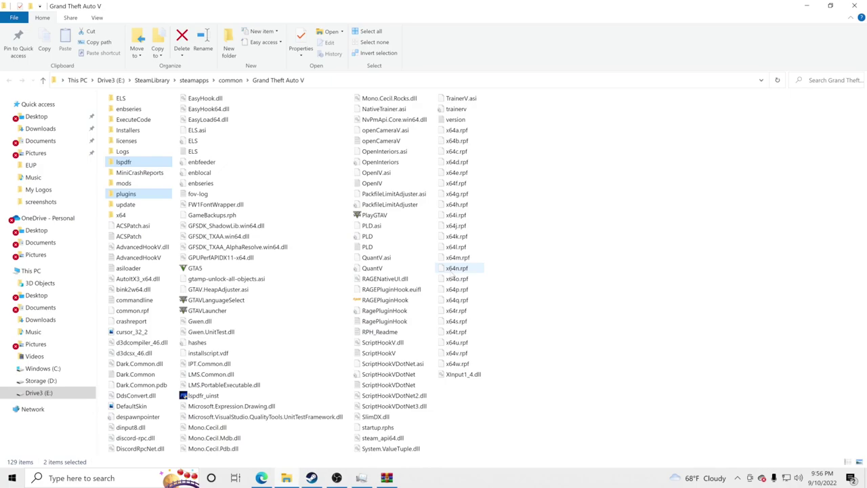
Switch back to Edge and return from the download page to the UnitedCallouts mod page
{"action": "left_click", "coordinate": [261, 477]}
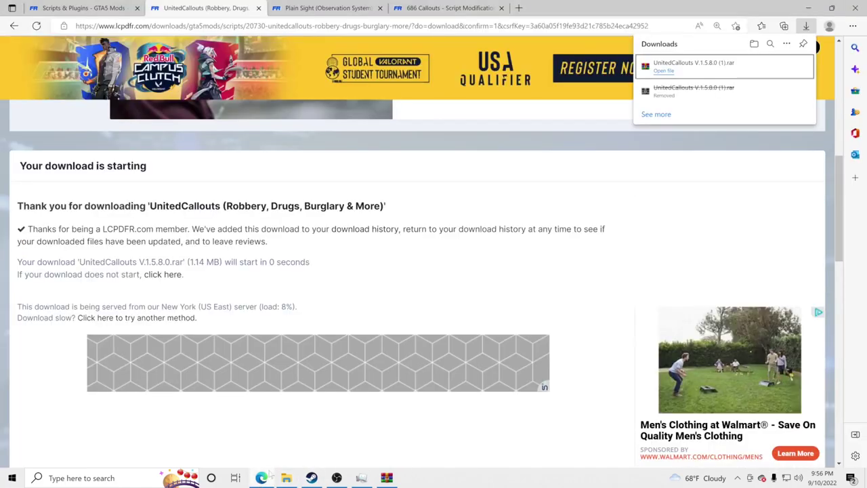
{"action": "left_click", "coordinate": [286, 226]}
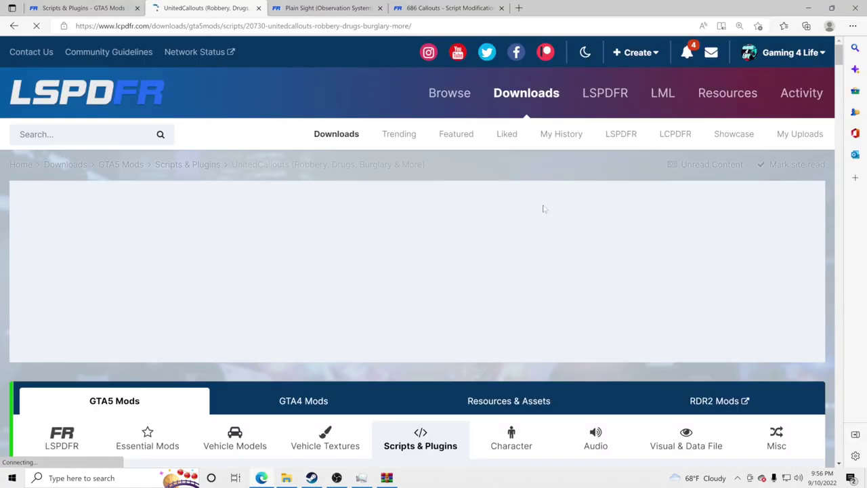
{"action": "scroll", "coordinate": [545, 211], "scroll_direction": "down", "scroll_amount": 4}
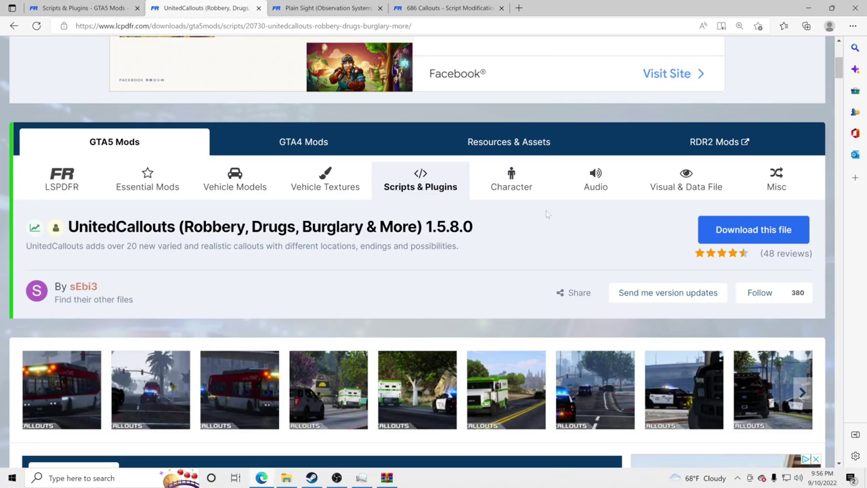
Look through the UnitedCallouts page's installation instructions, requirements and feature list
{"action": "scroll", "coordinate": [546, 218], "scroll_direction": "down", "scroll_amount": 1}
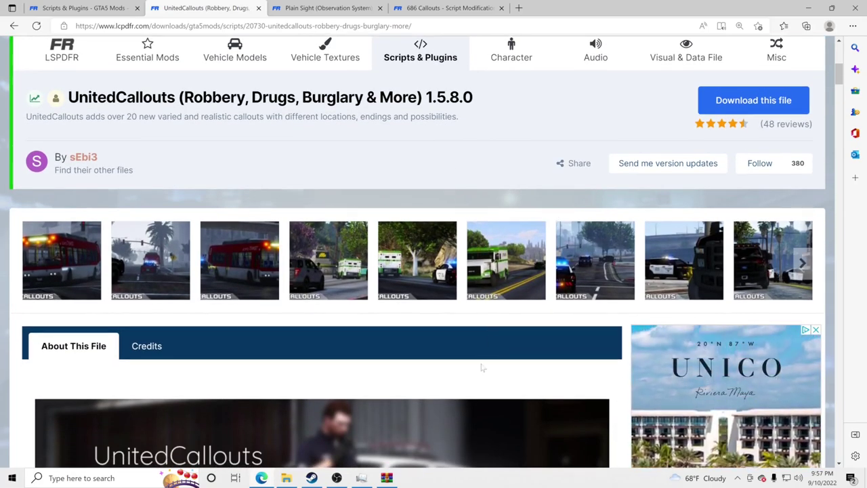
{"action": "scroll", "coordinate": [473, 371], "scroll_direction": "down", "scroll_amount": 10}
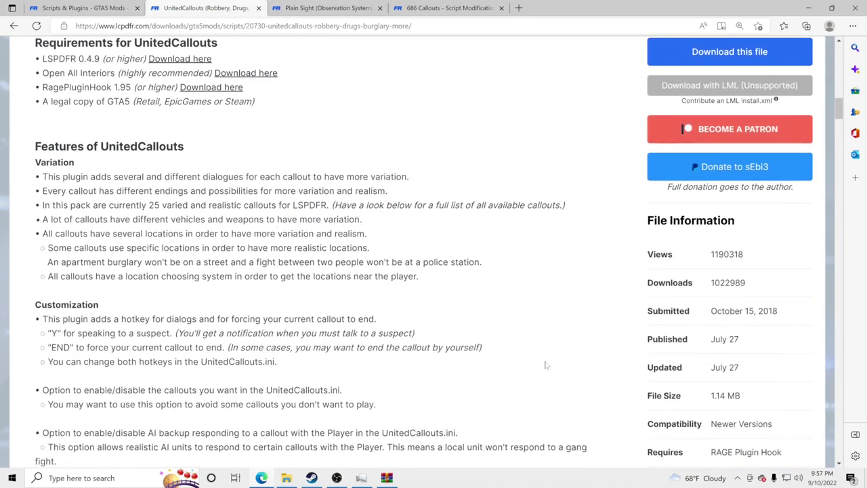
{"action": "scroll", "coordinate": [546, 365], "scroll_direction": "up", "scroll_amount": 9}
{"action": "scroll", "coordinate": [548, 364], "scroll_direction": "down", "scroll_amount": 3}
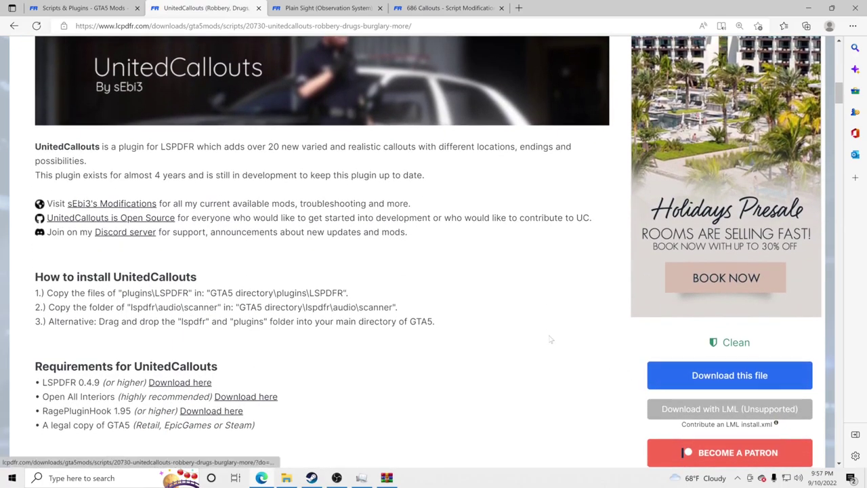
{"action": "scroll", "coordinate": [548, 339], "scroll_direction": "up", "scroll_amount": 8}
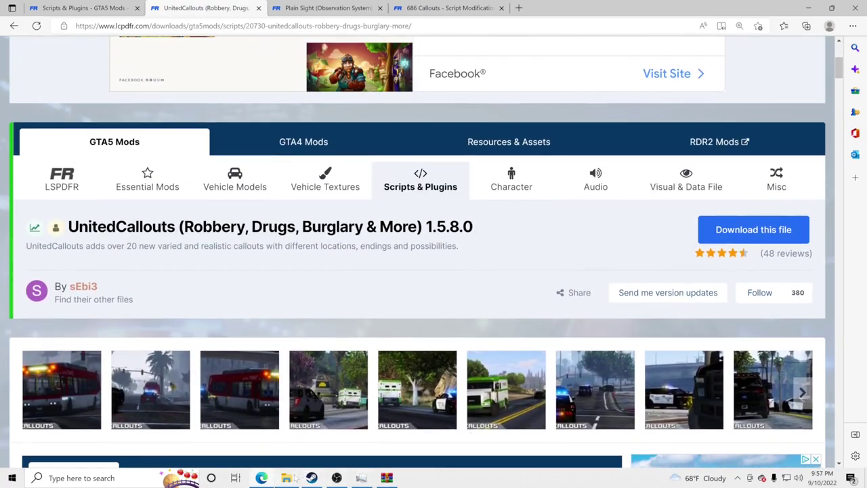
Clear the file selection in File Explorer's Grand Theft Auto V folder and return to Edge on the Plain Sight (Observation System) page
{"action": "left_click", "coordinate": [285, 478]}
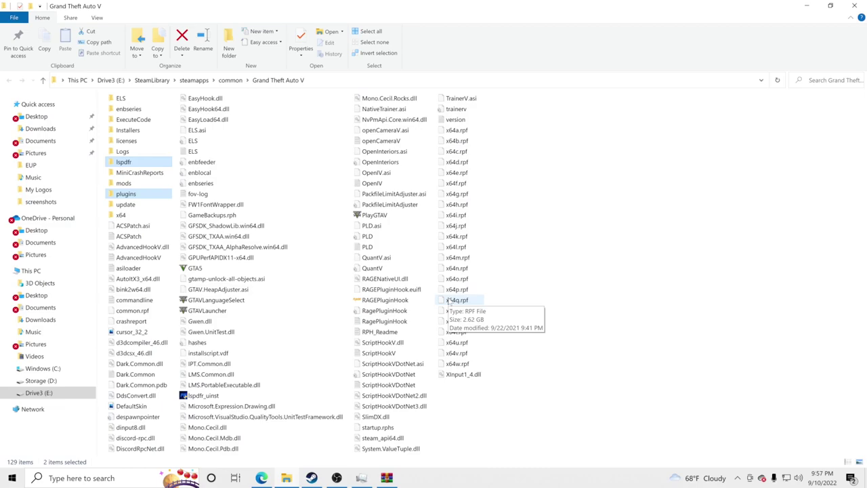
{"action": "left_click", "coordinate": [568, 237]}
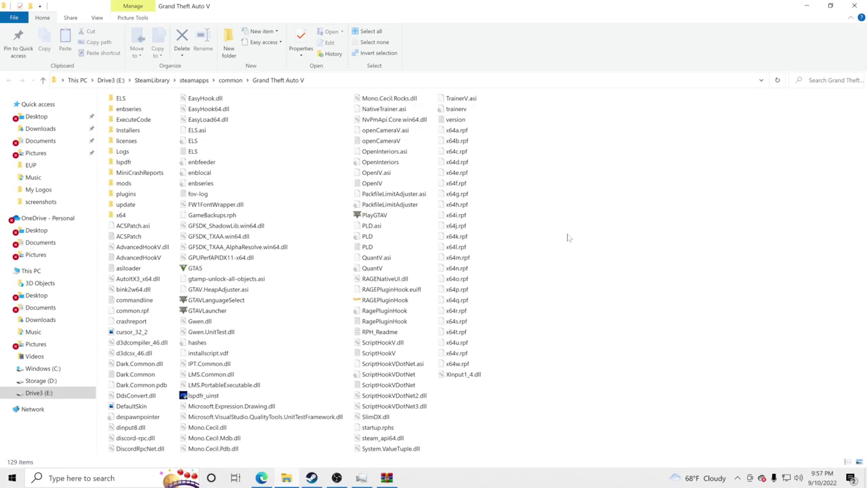
{"action": "left_click", "coordinate": [269, 479]}
{"action": "key", "text": "ctrl+Tab"}
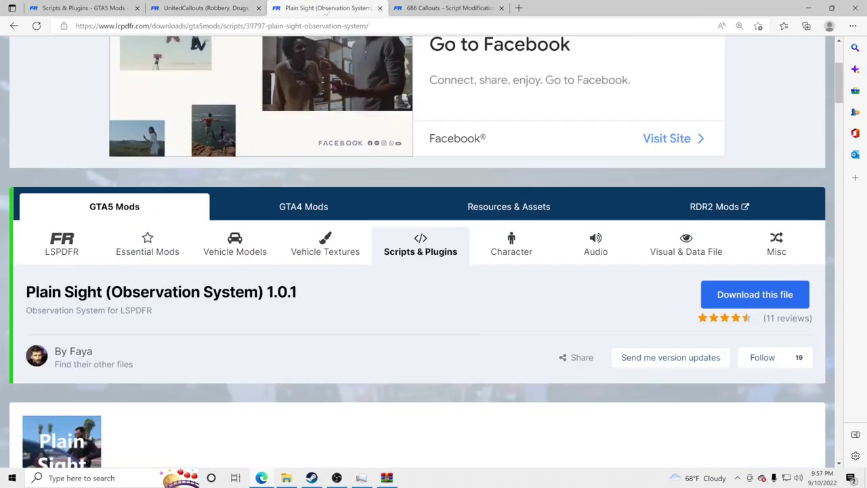
Look over the Plain Sight (Observation System) page and glance at the other open mod pages before returning to it
{"action": "scroll", "coordinate": [356, 231], "scroll_direction": "down", "scroll_amount": 3}
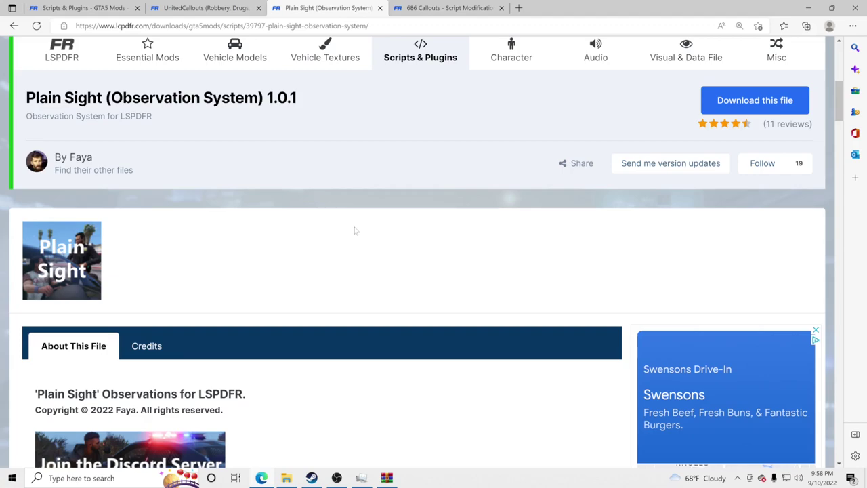
{"action": "scroll", "coordinate": [353, 231], "scroll_direction": "up", "scroll_amount": 3}
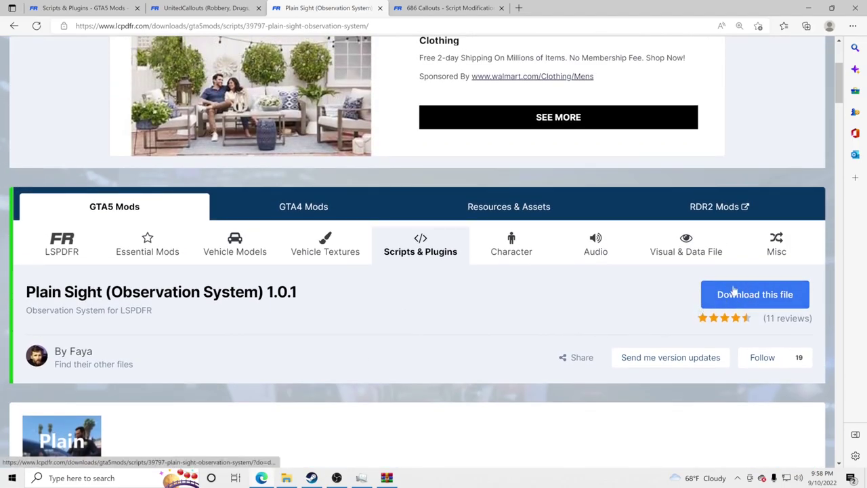
{"action": "left_click", "coordinate": [223, 8]}
{"action": "left_click", "coordinate": [296, 8]}
{"action": "left_click", "coordinate": [433, 9]}
{"action": "left_click", "coordinate": [319, 8]}
{"action": "scroll", "coordinate": [441, 296], "scroll_direction": "down", "scroll_amount": 2}
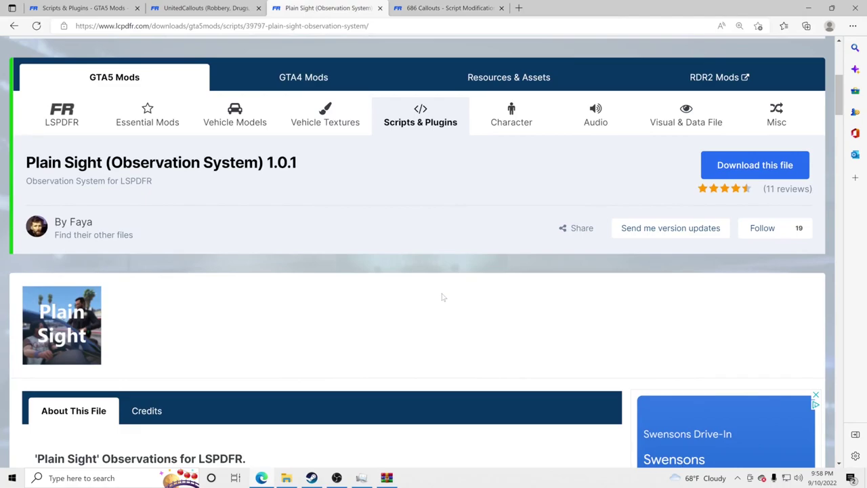
Agree to the download terms and download the main file Plain Sight v1.0.1.zip
{"action": "left_click", "coordinate": [774, 168]}
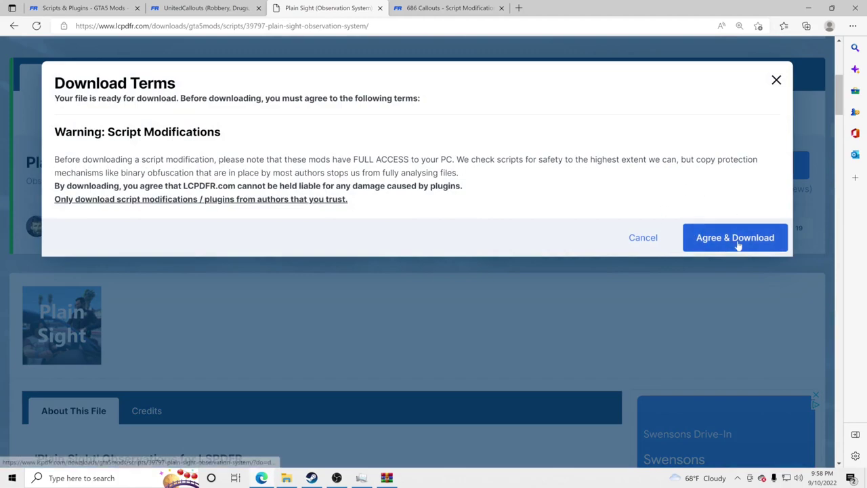
{"action": "left_click", "coordinate": [737, 238]}
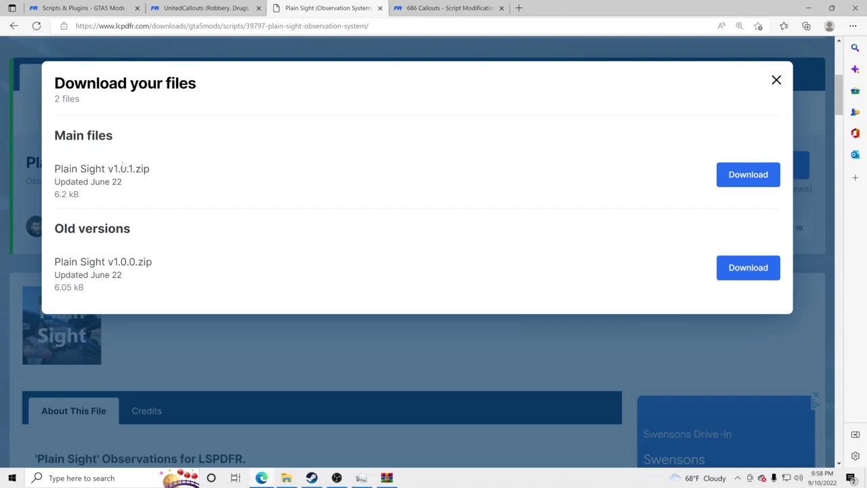
{"action": "left_click", "coordinate": [731, 176]}
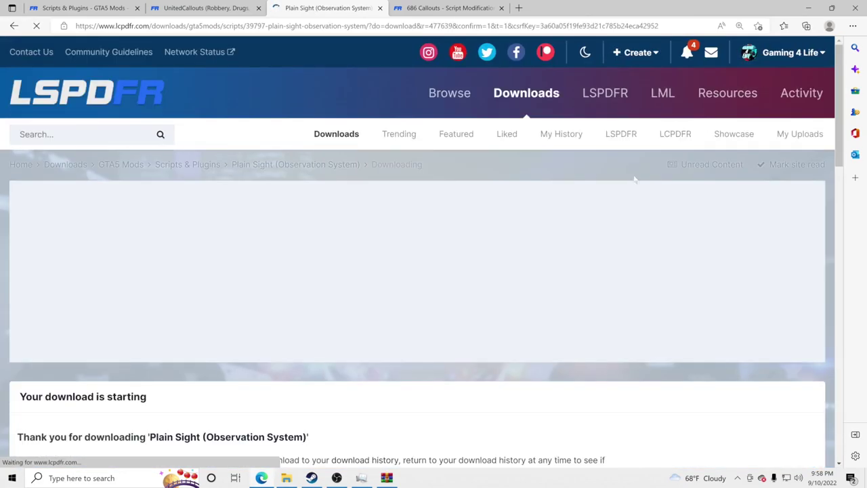
{"action": "scroll", "coordinate": [472, 293], "scroll_direction": "down", "scroll_amount": 3}
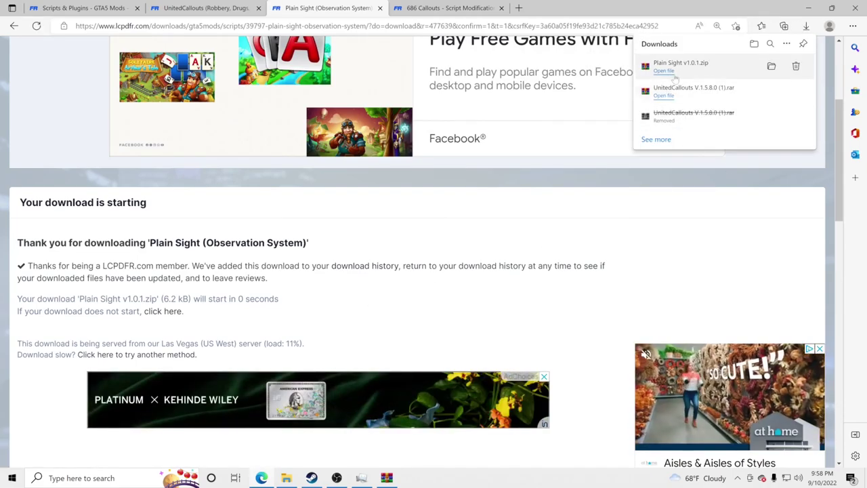
Open the downloaded Plain Sight v1.0.1.zip in WinRAR and reposition its window over the browser
{"action": "left_click", "coordinate": [673, 74]}
{"action": "left_click_drag", "start_coordinate": [556, 72], "coordinate": [390, 61]}
{"action": "left_click", "coordinate": [618, 221]}
{"action": "left_click_drag", "start_coordinate": [334, 60], "coordinate": [292, 46]}
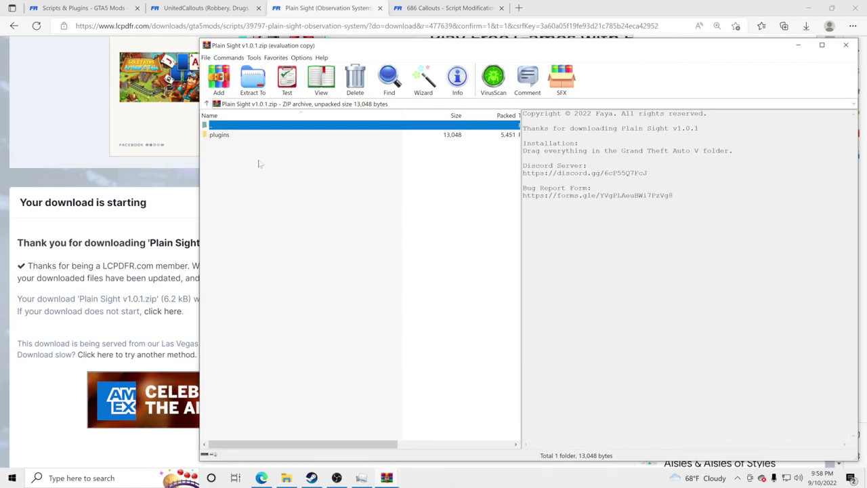
Examine the contents of the archive's plugins and LSPDFR folders, and return to the archive's root
{"action": "left_click", "coordinate": [236, 137]}
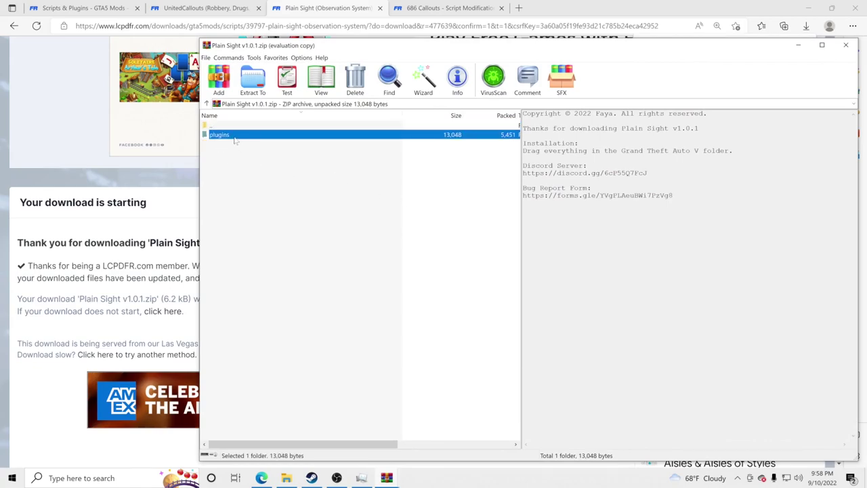
{"action": "double_click", "coordinate": [232, 136]}
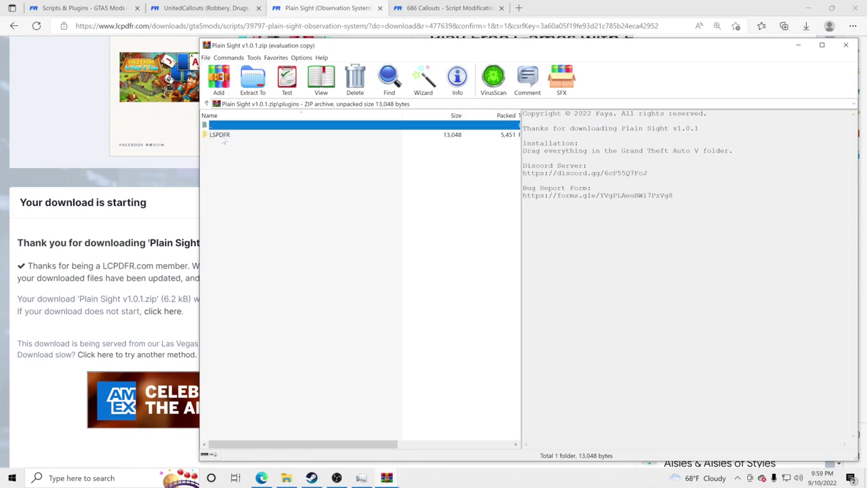
{"action": "double_click", "coordinate": [224, 126]}
{"action": "double_click", "coordinate": [230, 137]}
{"action": "double_click", "coordinate": [224, 135]}
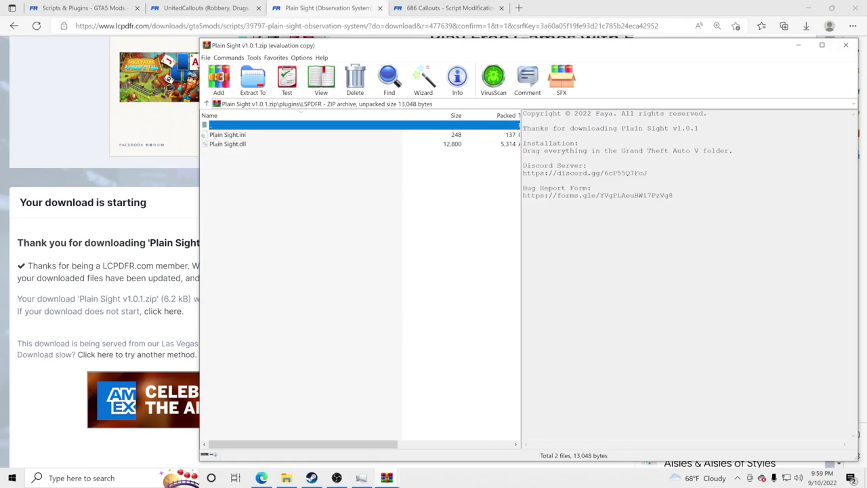
{"action": "double_click", "coordinate": [224, 126]}
{"action": "double_click", "coordinate": [224, 126]}
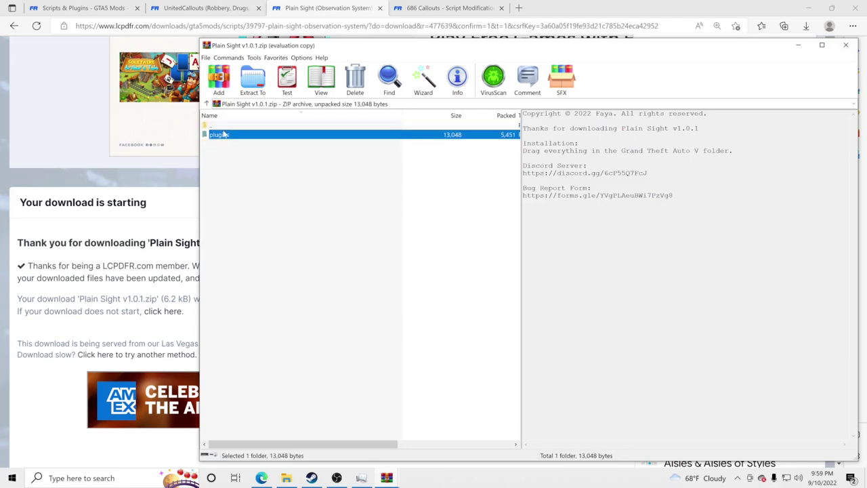
Arrange the Plain Sight archive window in front of File Explorer with the Grand Theft Auto V folder's contents still in view
{"action": "left_click", "coordinate": [239, 171]}
{"action": "left_click_drag", "start_coordinate": [336, 45], "coordinate": [398, 40]}
{"action": "left_click", "coordinate": [286, 477]}
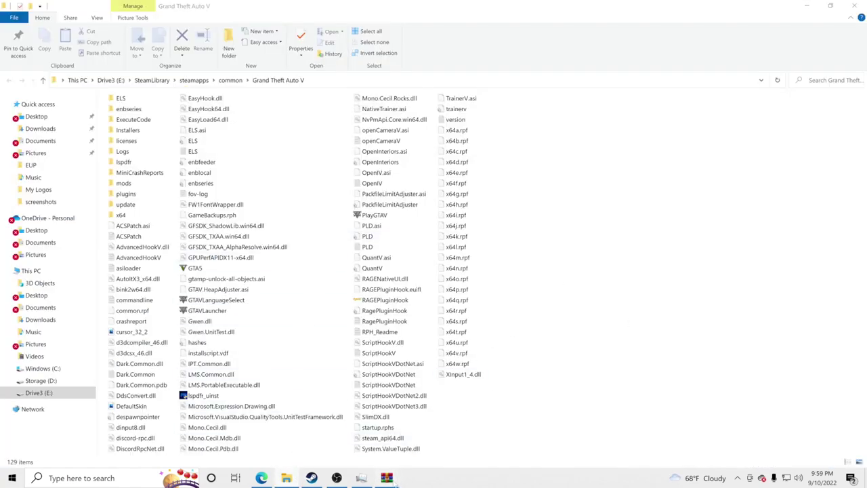
{"action": "mouse_move", "coordinate": [387, 477]}
{"action": "left_click", "coordinate": [437, 432]}
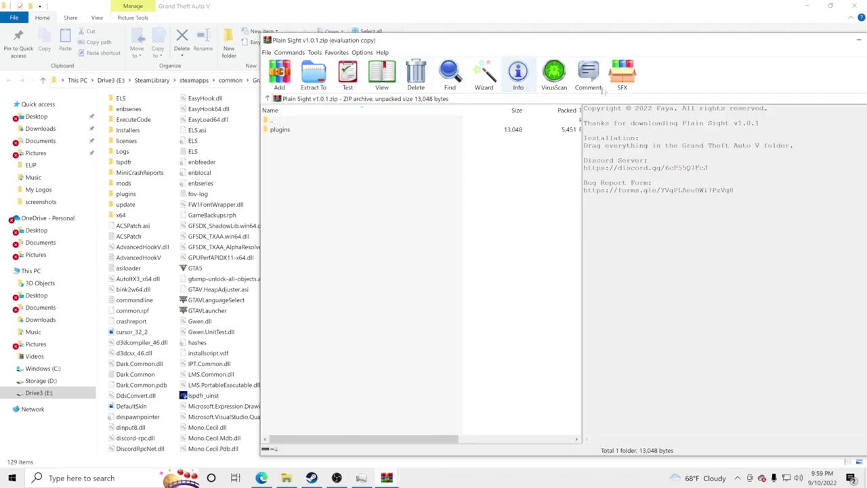
Extract the archive's plugins folder into the Grand Theft Auto V game folder, replacing the files with the same names
{"action": "left_click", "coordinate": [293, 131]}
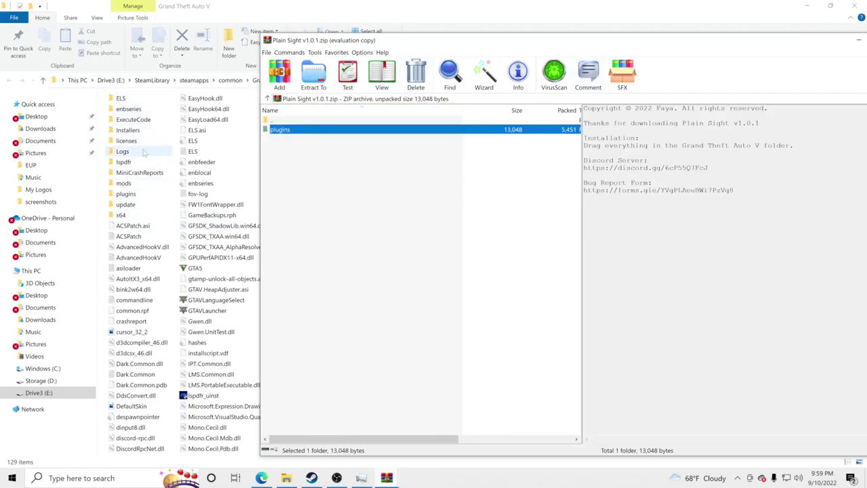
{"action": "left_click", "coordinate": [133, 198]}
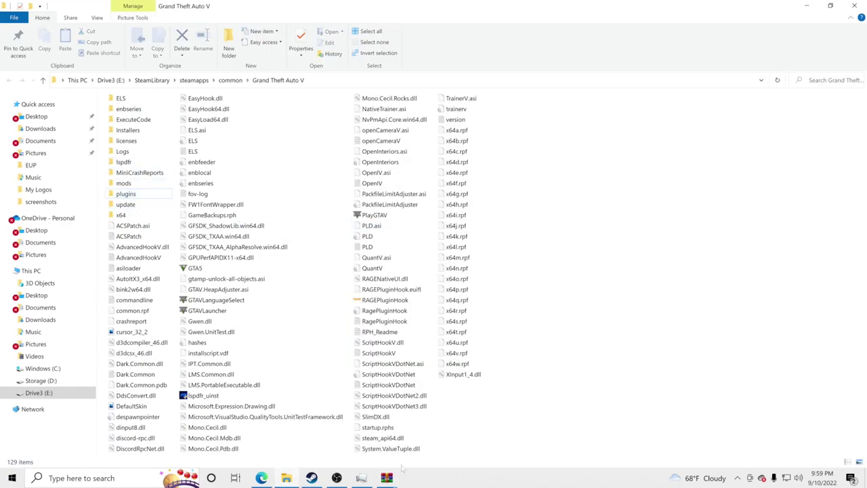
{"action": "mouse_move", "coordinate": [386, 477]}
{"action": "left_click", "coordinate": [433, 433]}
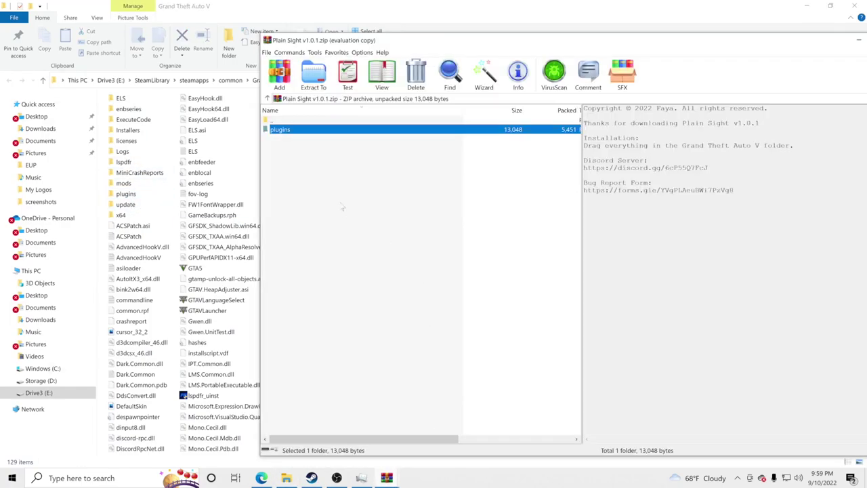
{"action": "left_click_drag", "start_coordinate": [293, 129], "coordinate": [203, 332]}
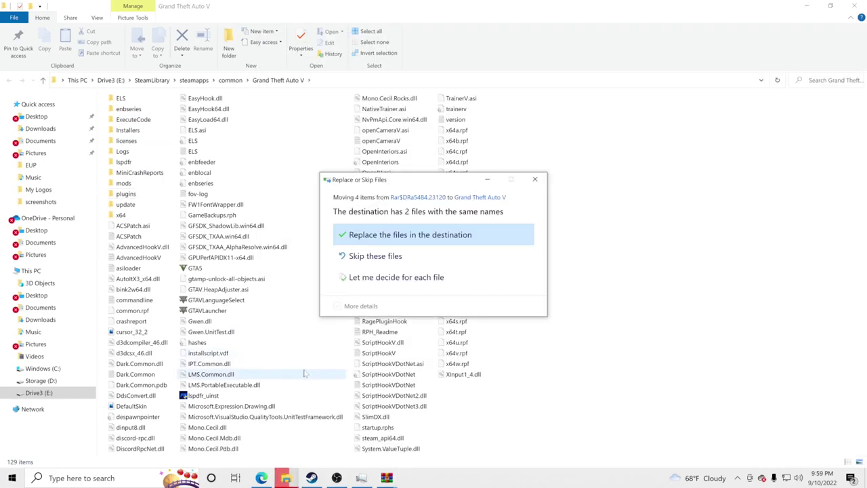
{"action": "left_click", "coordinate": [403, 236]}
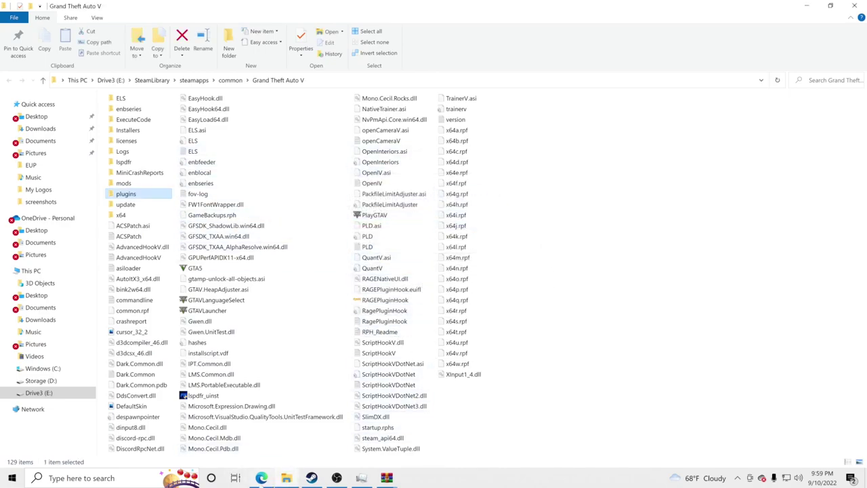
Switch back to Edge and bring up the 686 Callouts mod page at its title and download section
{"action": "left_click", "coordinate": [261, 478]}
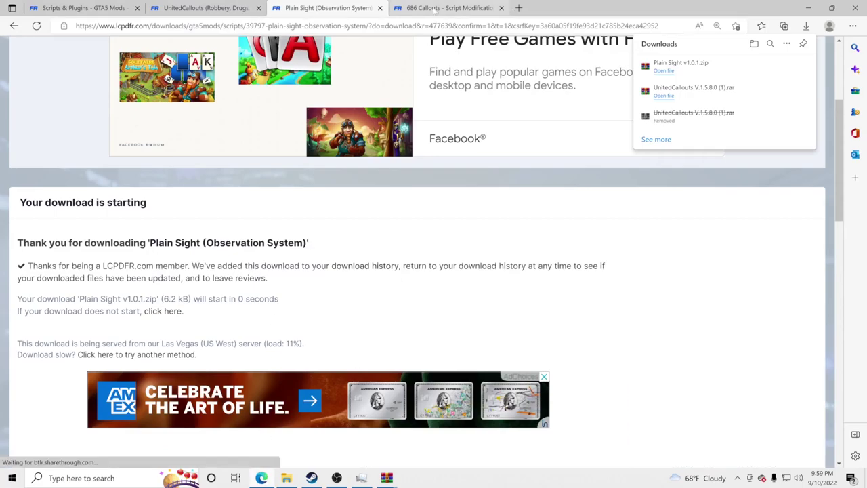
{"action": "left_click", "coordinate": [447, 7]}
{"action": "scroll", "coordinate": [454, 269], "scroll_direction": "down", "scroll_amount": 5}
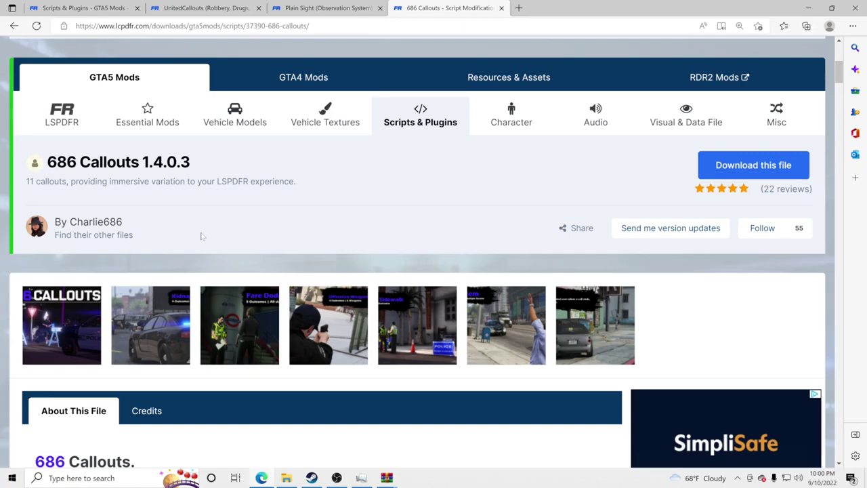
Agree to the download terms and download the 686 Callouts v1.4.0.3 archive
{"action": "left_click", "coordinate": [759, 166]}
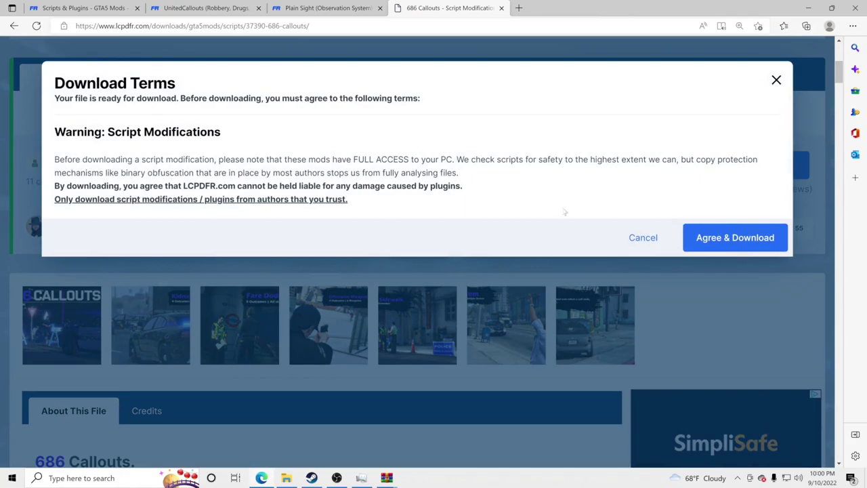
{"action": "left_click", "coordinate": [719, 238]}
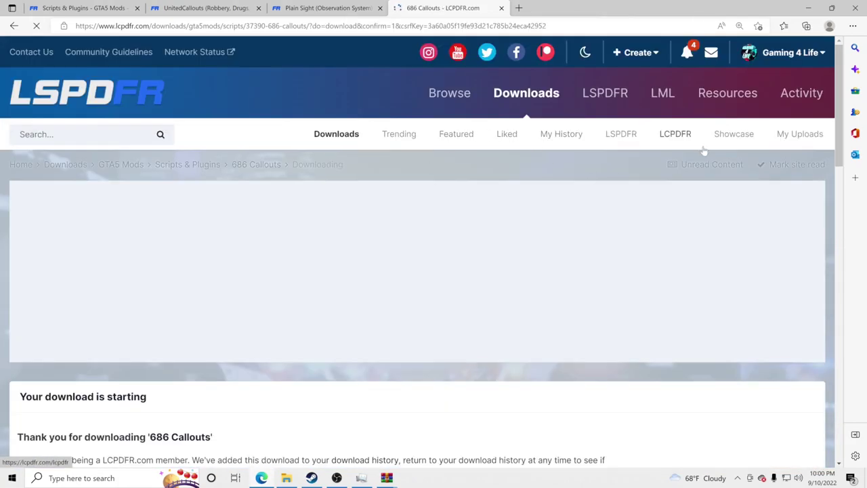
{"action": "scroll", "coordinate": [538, 263], "scroll_direction": "down", "scroll_amount": 1}
{"action": "scroll", "coordinate": [532, 267], "scroll_direction": "down", "scroll_amount": 2}
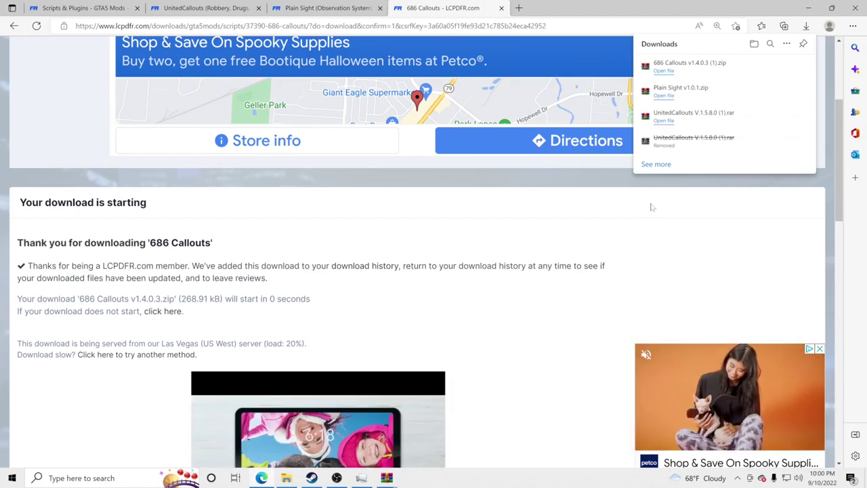
Open the downloaded 686 Callouts v1.4.0.3 (1).zip in WinRAR and go into its 686 Callouts v1.4.0.3 folder
{"action": "left_click", "coordinate": [702, 68]}
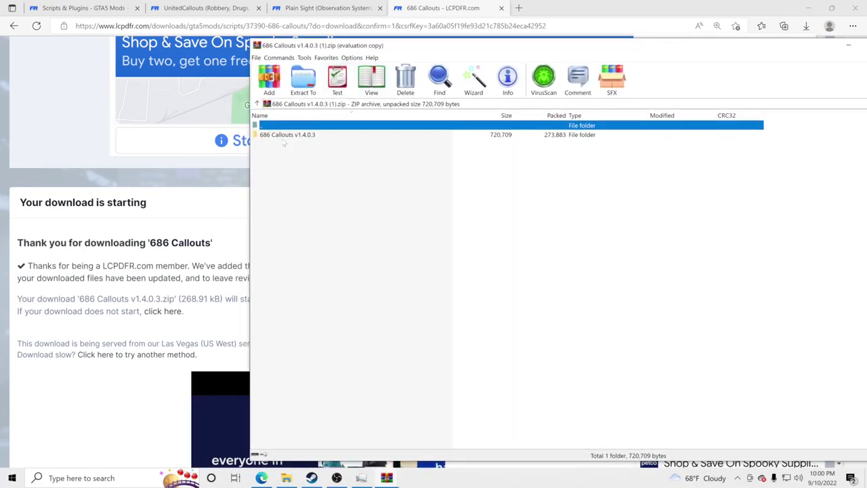
{"action": "left_click", "coordinate": [284, 135]}
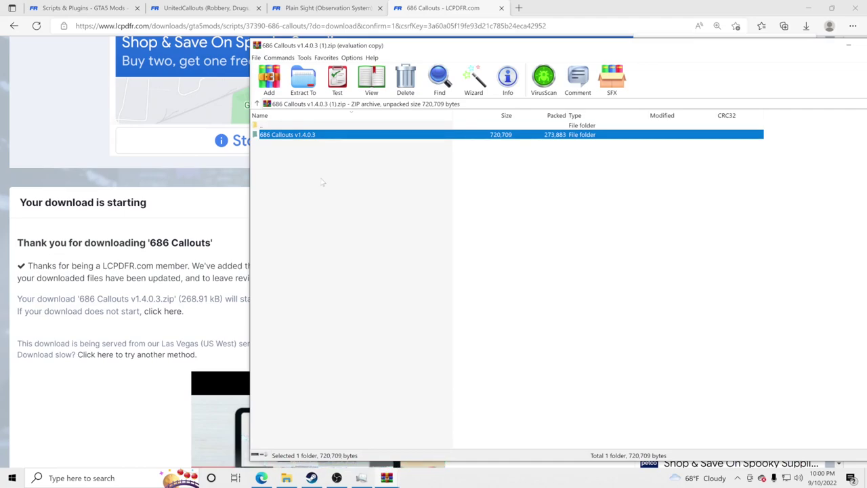
{"action": "left_click", "coordinate": [300, 164]}
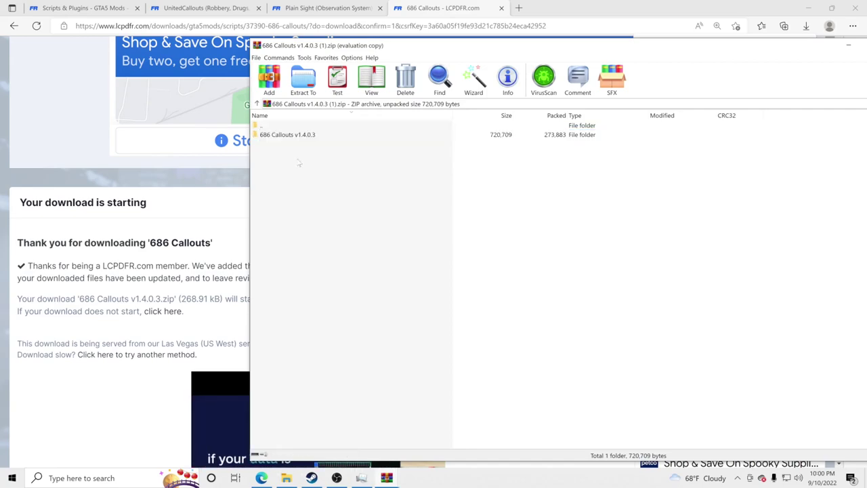
{"action": "double_click", "coordinate": [281, 135]}
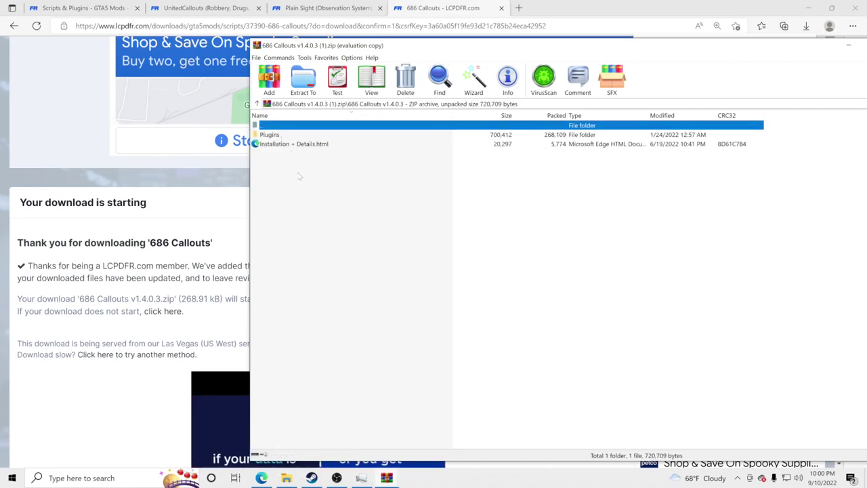
Bring up the Grand Theft Auto V folder in File Explorer with the 686 Callouts archive window in front of it
{"action": "double_click", "coordinate": [280, 126]}
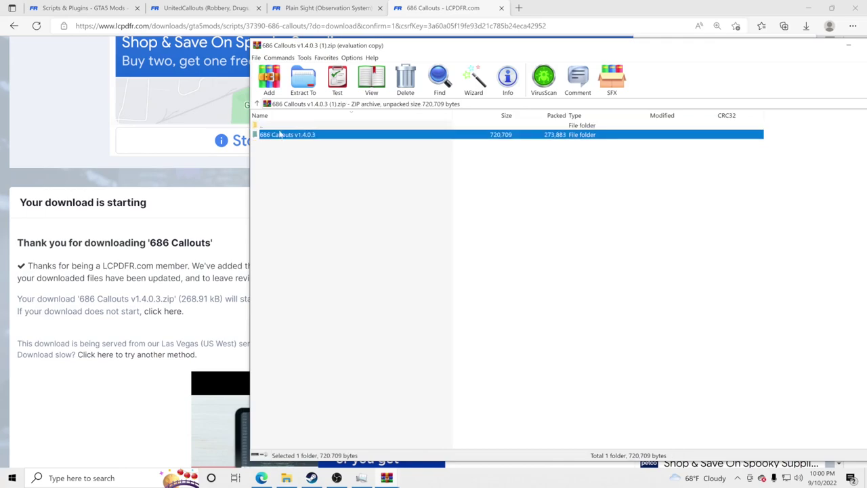
{"action": "double_click", "coordinate": [290, 135]}
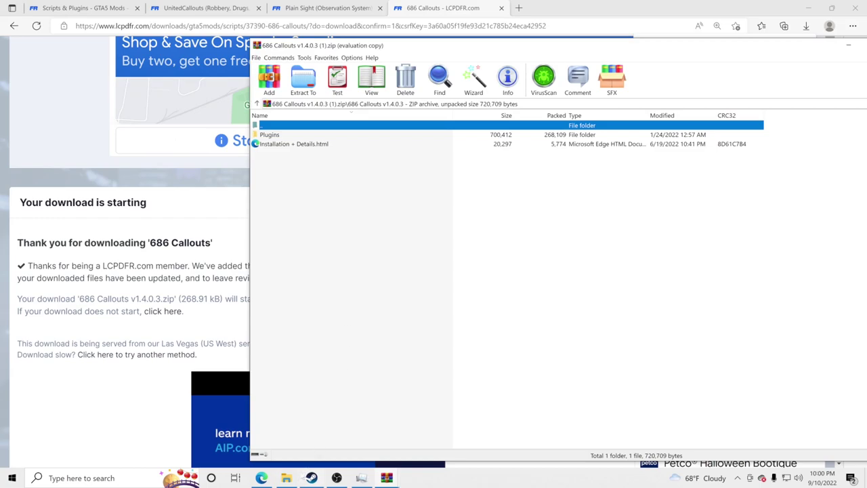
{"action": "left_click", "coordinate": [286, 477]}
{"action": "left_click", "coordinate": [605, 266]}
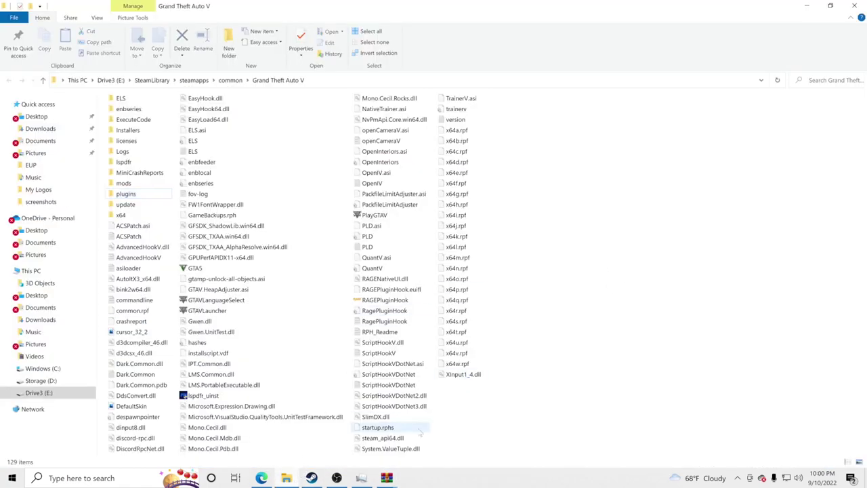
{"action": "mouse_move", "coordinate": [392, 476]}
{"action": "left_click", "coordinate": [470, 412]}
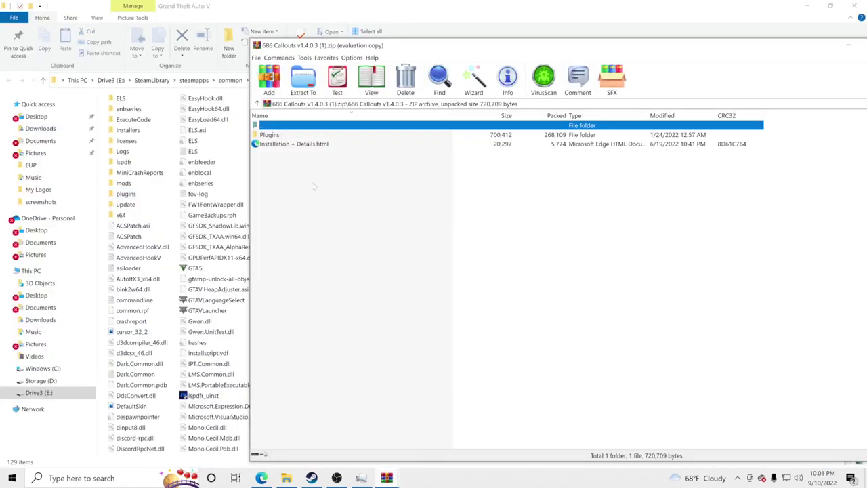
Extract the 686 Callouts archive's Plugins folder into the Grand Theft Auto V folder, replacing the files in the destination
{"action": "left_click", "coordinate": [270, 135]}
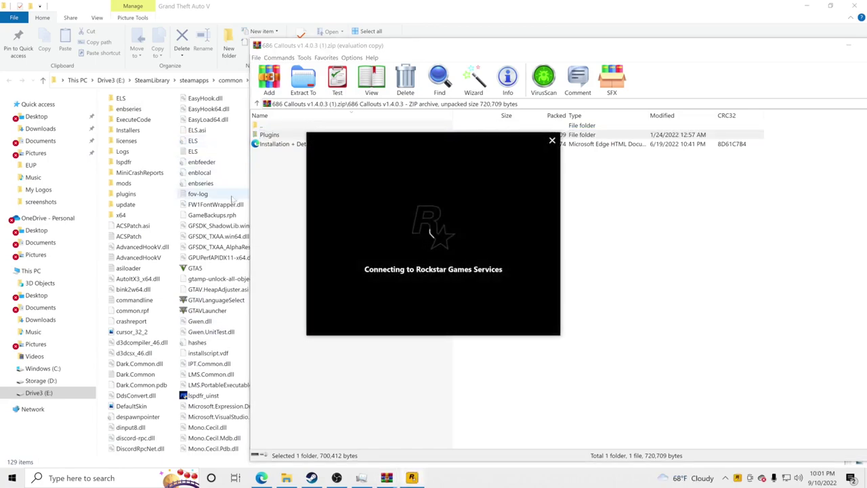
{"action": "left_click", "coordinate": [552, 140]}
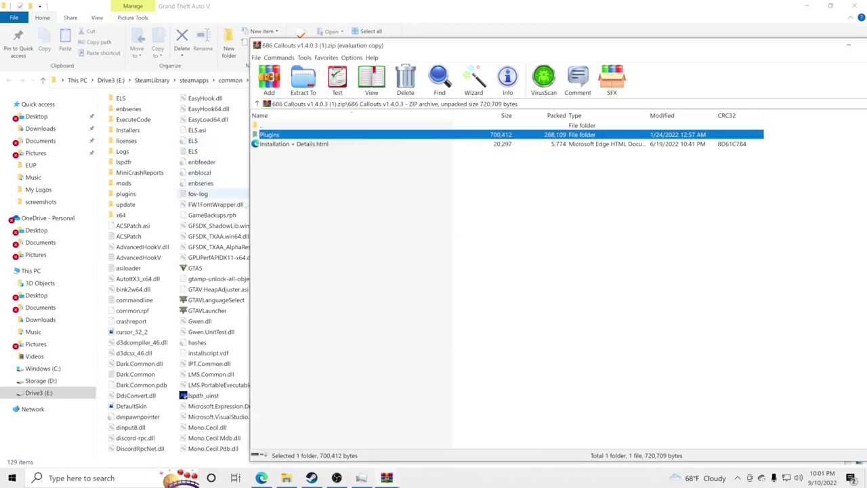
{"action": "left_click_drag", "start_coordinate": [405, 40], "coordinate": [692, 201]}
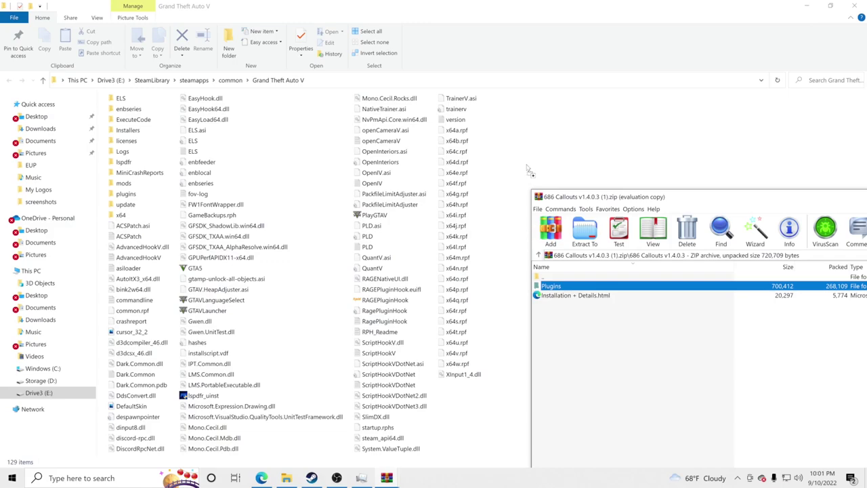
{"action": "left_click_drag", "start_coordinate": [529, 169], "coordinate": [518, 175]}
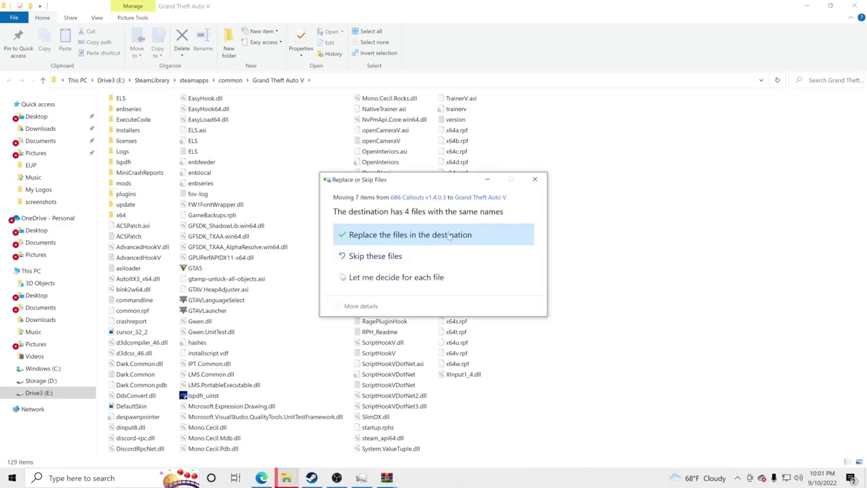
{"action": "left_click", "coordinate": [449, 236]}
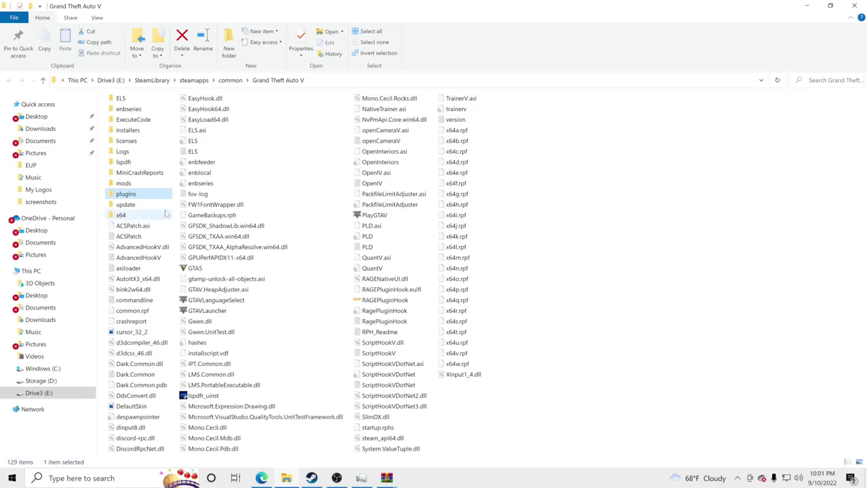
Go into the game's plugins folder and open its LSPDFR subfolder
{"action": "left_click", "coordinate": [138, 195]}
{"action": "key", "text": "Escape"}
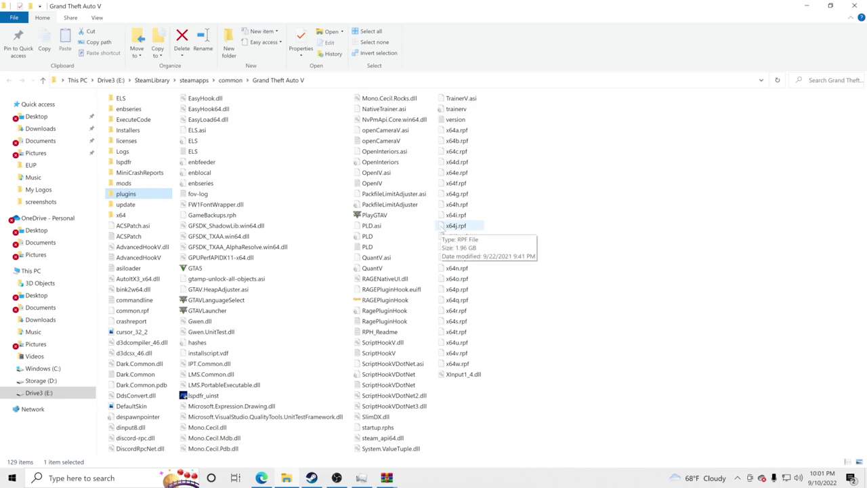
{"action": "left_click", "coordinate": [578, 238]}
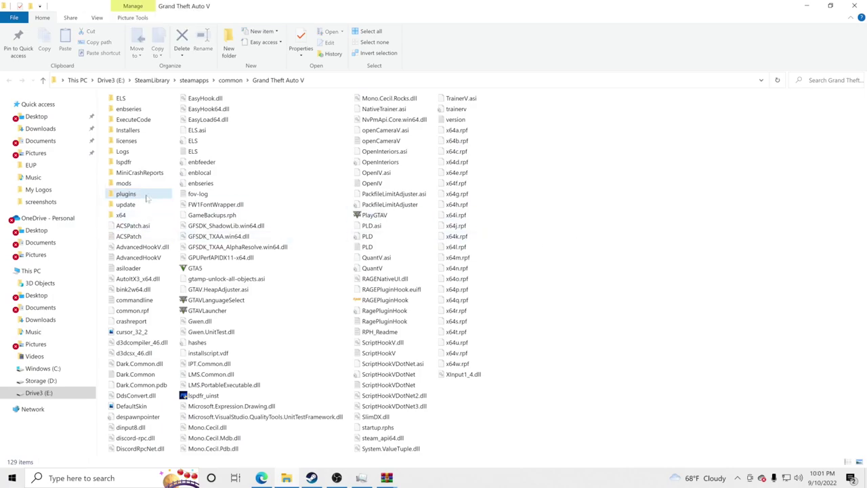
{"action": "double_click", "coordinate": [126, 194]}
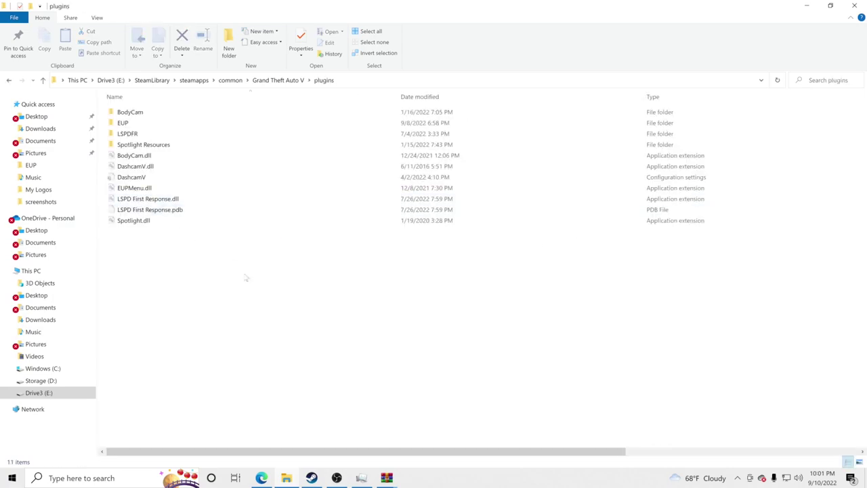
{"action": "double_click", "coordinate": [128, 134]}
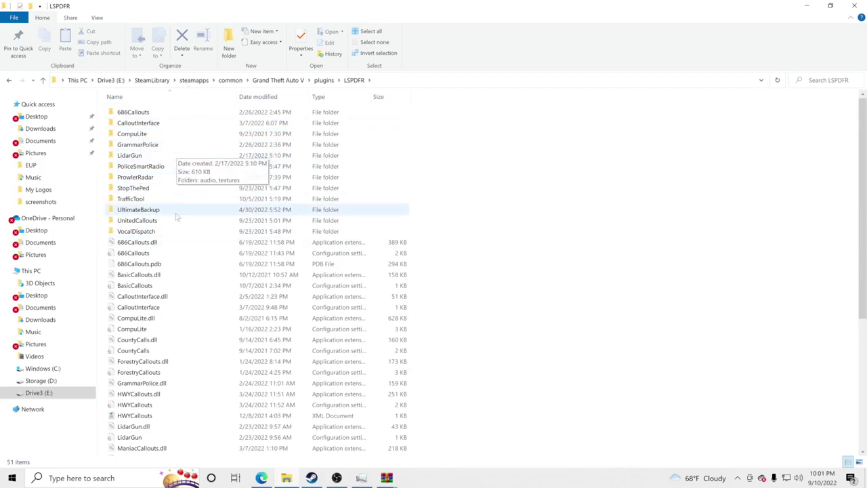
Highlight the 686Callouts folder together with its dll, configuration and pdb files to identify what the plugin installed
{"action": "left_click", "coordinate": [139, 113]}
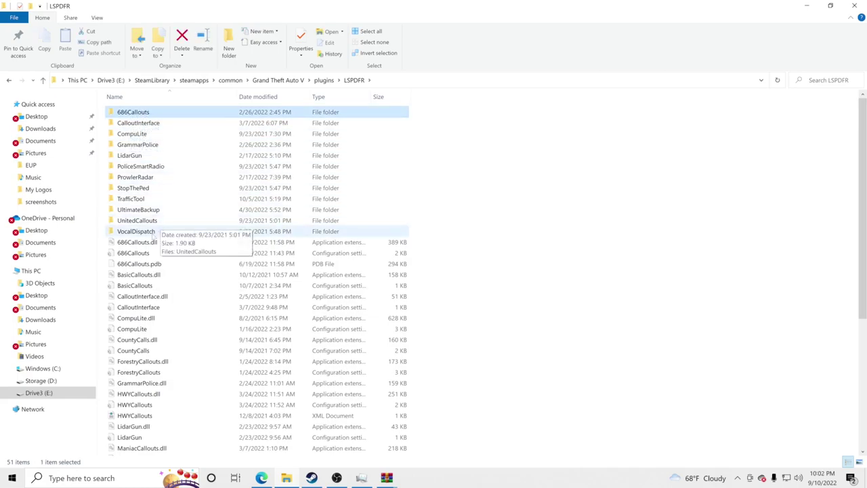
{"action": "left_click_drag", "start_coordinate": [139, 269], "coordinate": [139, 242]}
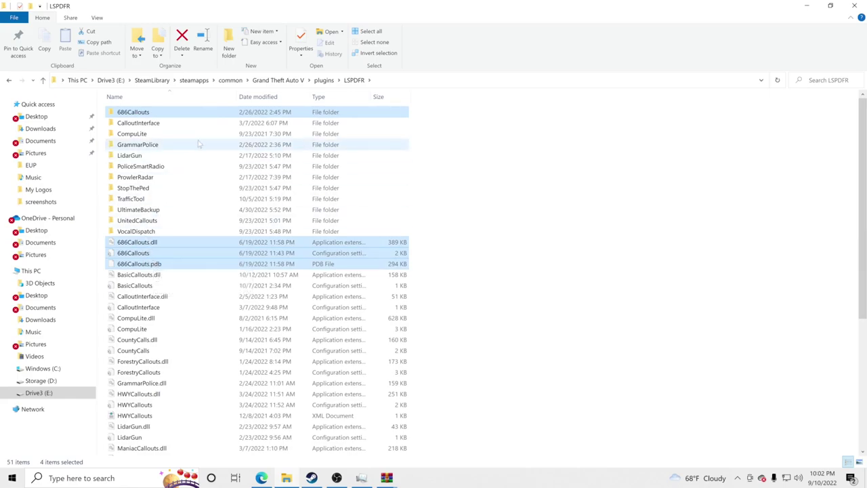
{"action": "left_click", "coordinate": [168, 145]}
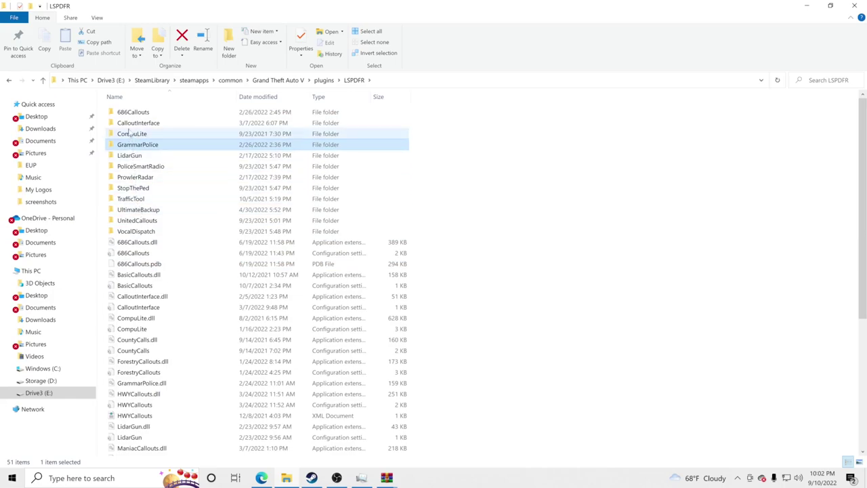
Select Plain Sight.dll and the Plain Sight configuration file, show the available file actions, and dismiss them without choosing any
{"action": "scroll", "coordinate": [158, 318], "scroll_direction": "down", "scroll_amount": 6}
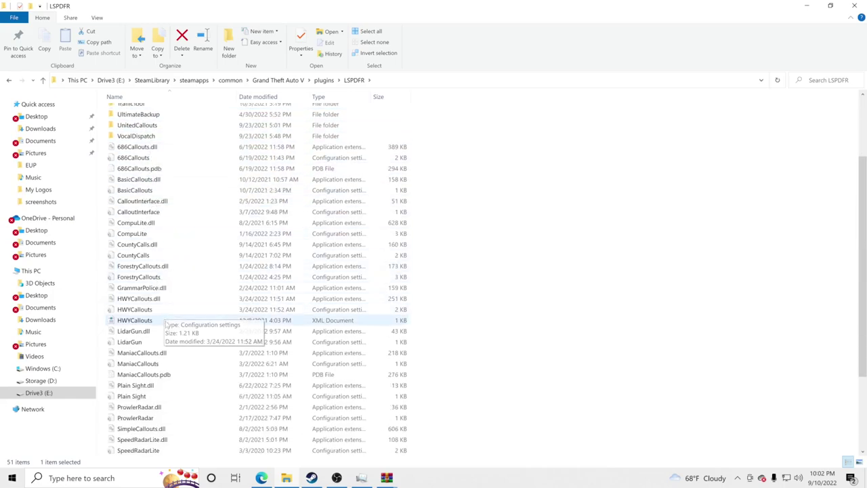
{"action": "scroll", "coordinate": [153, 337], "scroll_direction": "down", "scroll_amount": 1}
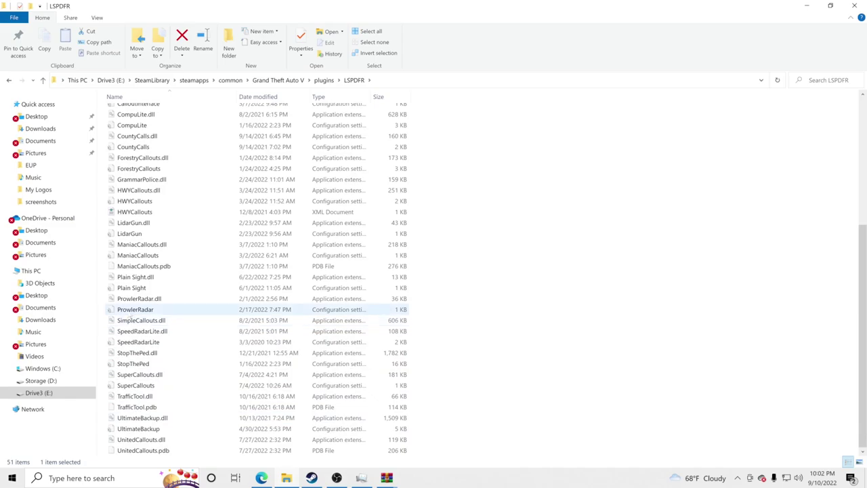
{"action": "left_click", "coordinate": [126, 289]}
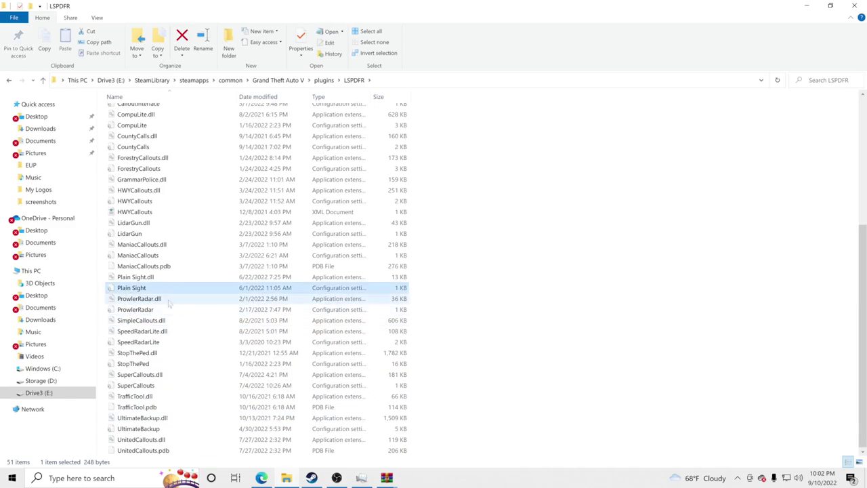
{"action": "left_click", "coordinate": [143, 279], "text": "ctrl"}
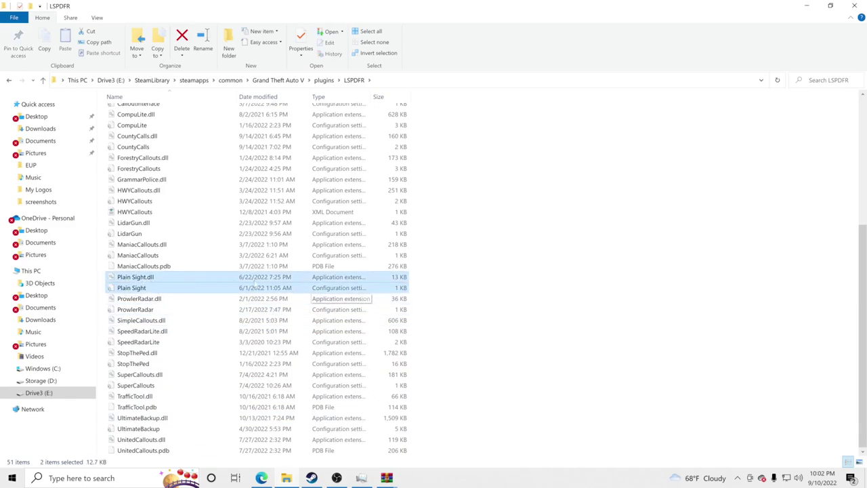
{"action": "right_click", "coordinate": [159, 287]}
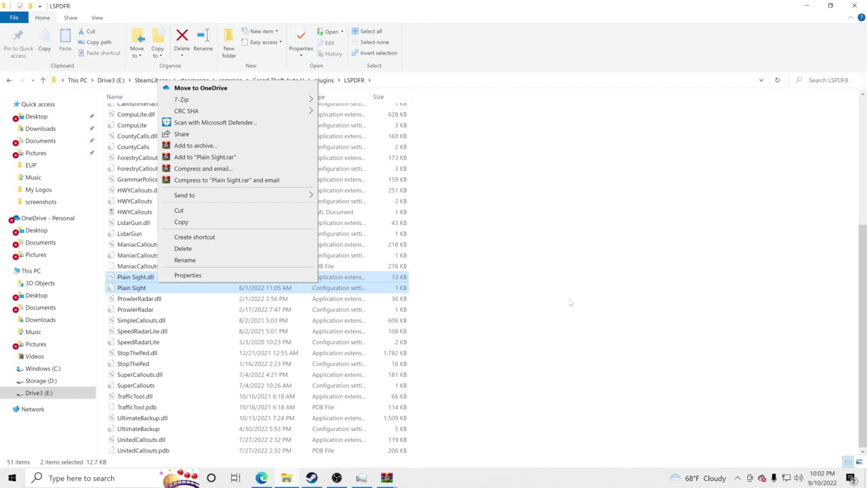
{"action": "left_click", "coordinate": [535, 298]}
Select the 686Callouts folder and its three matching files, show their file actions, and dismiss them without choosing any
{"action": "scroll", "coordinate": [482, 290], "scroll_direction": "up", "scroll_amount": 6}
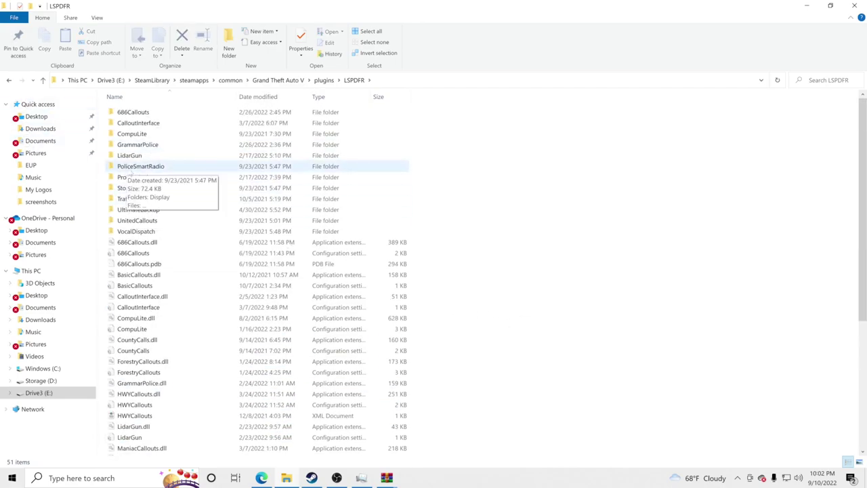
{"action": "left_click", "coordinate": [128, 114]}
{"action": "left_click_drag", "start_coordinate": [155, 274], "coordinate": [149, 248]}
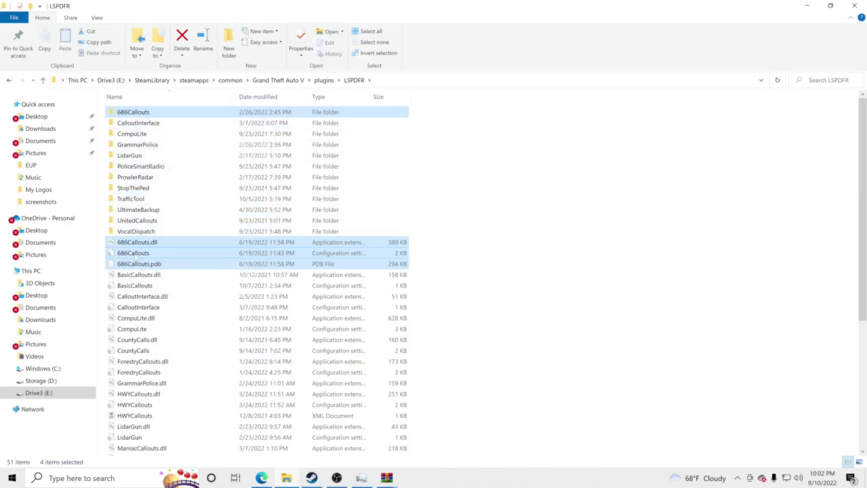
{"action": "right_click", "coordinate": [134, 255]}
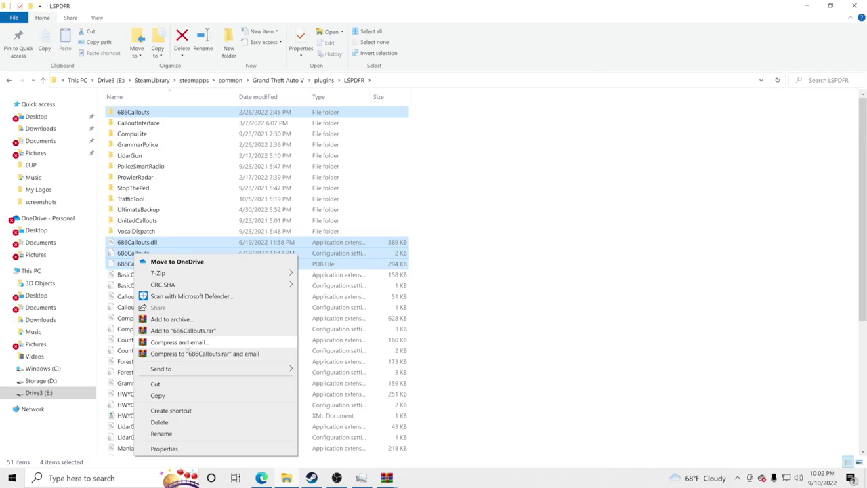
{"action": "left_click", "coordinate": [468, 300]}
{"action": "left_click", "coordinate": [471, 299]}
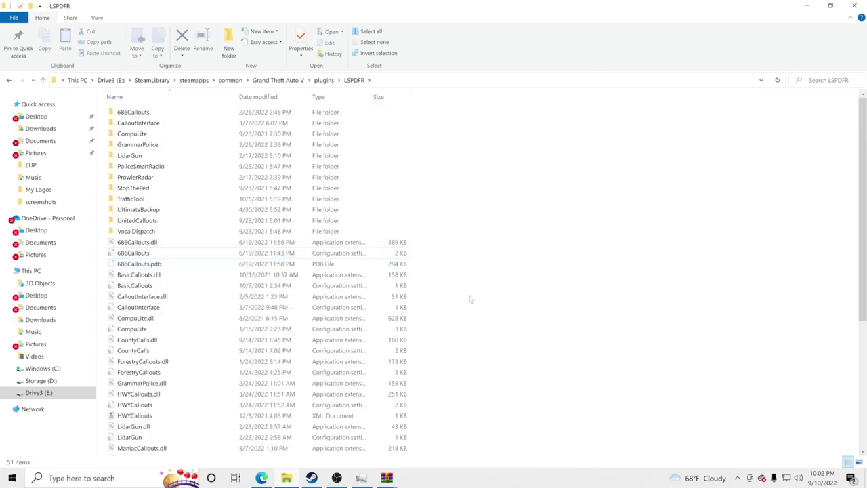
Check the plugins and lspdfr folders in the UnitedCallouts V.1.5.8.0 archive and return to the LSPDFR folder in File Explorer
{"action": "left_click", "coordinate": [386, 481]}
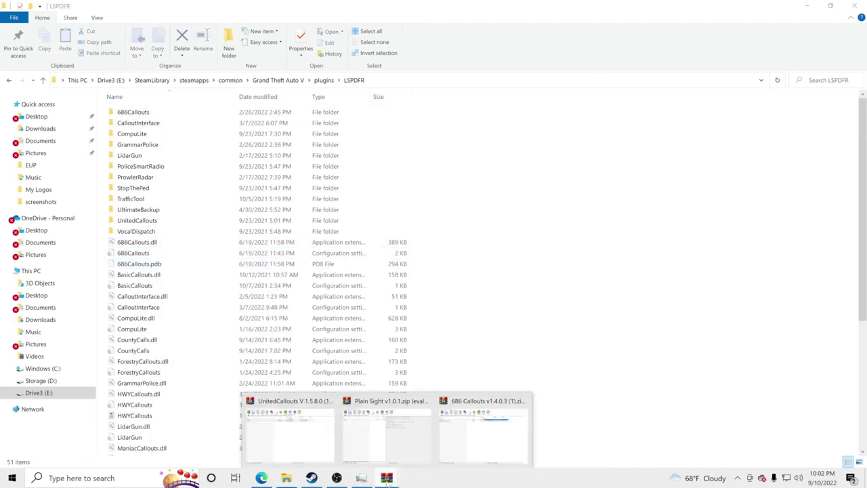
{"action": "left_click", "coordinate": [305, 430]}
{"action": "left_click", "coordinate": [362, 168]}
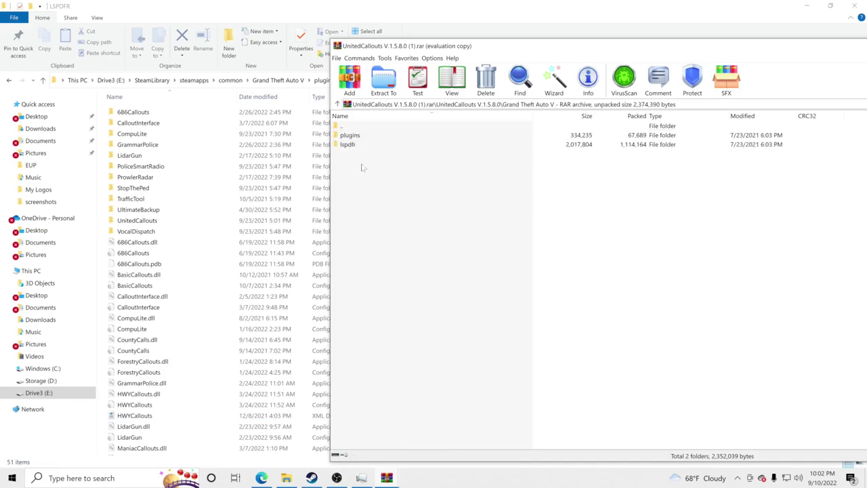
{"action": "left_click_drag", "start_coordinate": [345, 166], "coordinate": [363, 142]}
{"action": "left_click", "coordinate": [363, 173]}
{"action": "left_click_drag", "start_coordinate": [346, 148], "coordinate": [187, 133]}
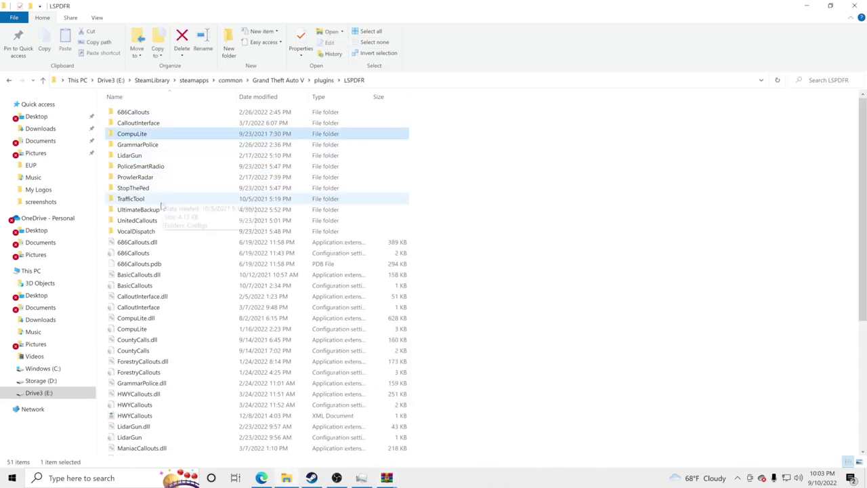
Select the UnitedCallouts folder, UnitedCallouts.dll and UnitedCallouts.pdb, show their file actions, and dismiss them without choosing any
{"action": "left_click", "coordinate": [152, 222]}
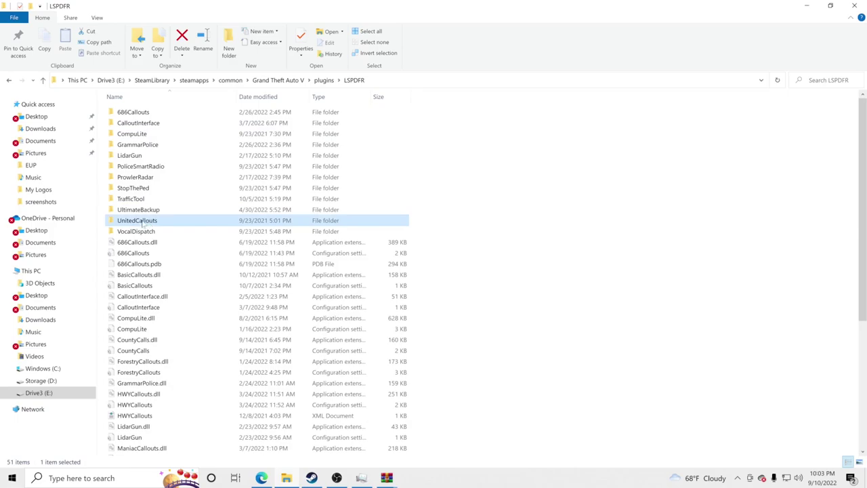
{"action": "scroll", "coordinate": [144, 298], "scroll_direction": "down", "scroll_amount": 3}
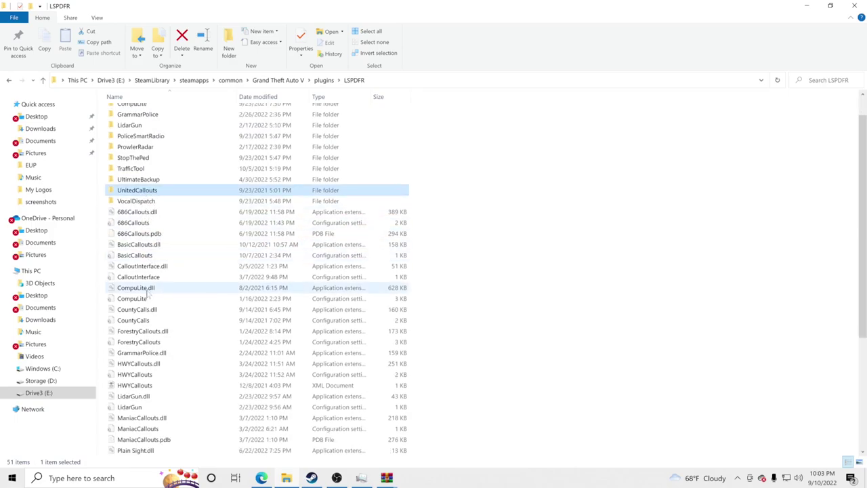
{"action": "scroll", "coordinate": [144, 306], "scroll_direction": "down", "scroll_amount": 3}
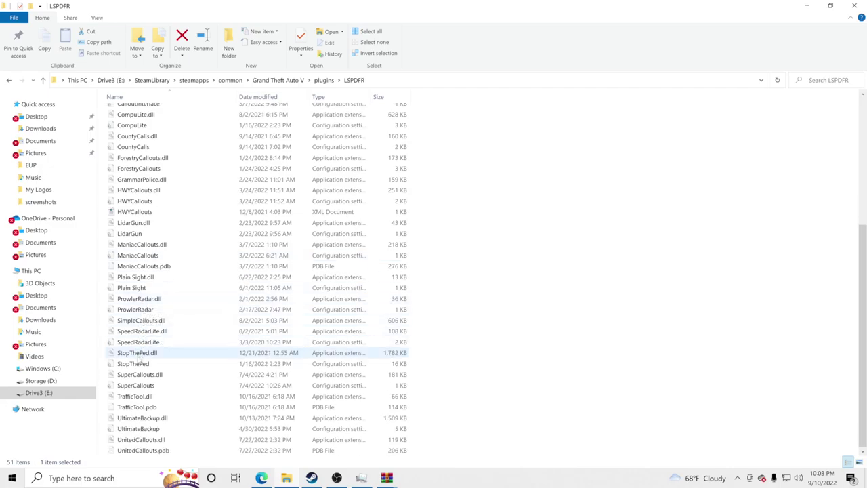
{"action": "left_click", "coordinate": [135, 450], "text": "ctrl"}
{"action": "left_click", "coordinate": [132, 439], "text": "ctrl"}
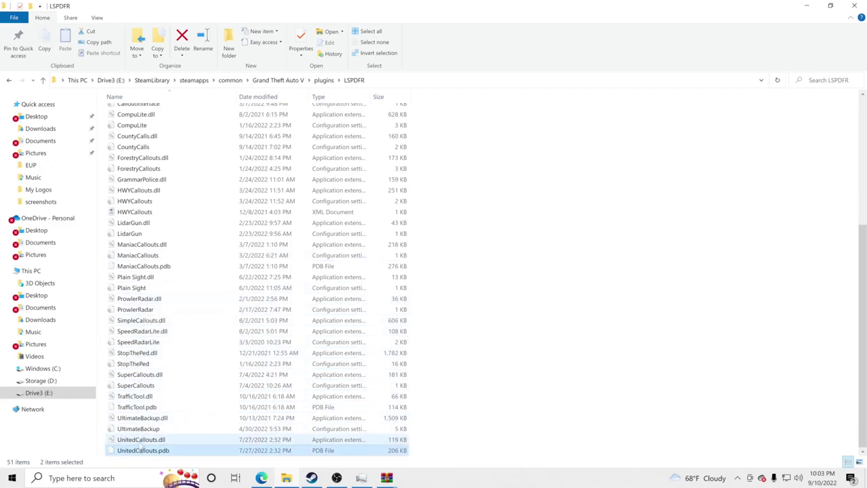
{"action": "scroll", "coordinate": [142, 339], "scroll_direction": "up", "scroll_amount": 5}
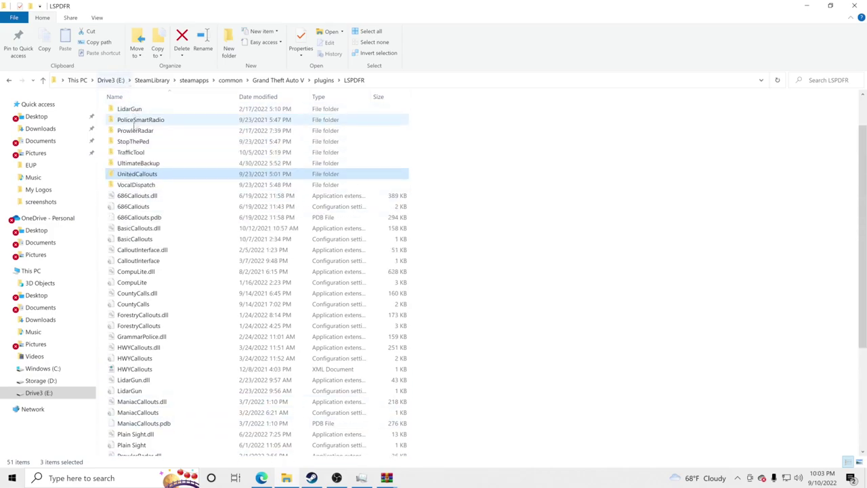
{"action": "right_click", "coordinate": [142, 174]}
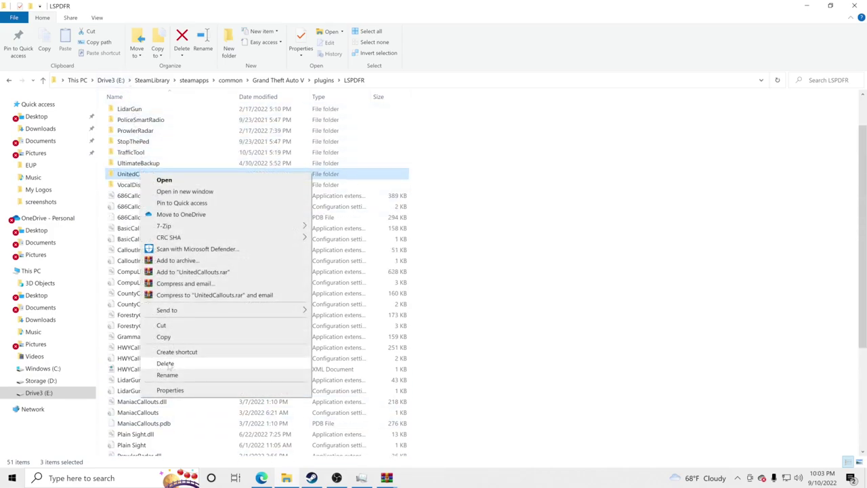
{"action": "left_click", "coordinate": [481, 255]}
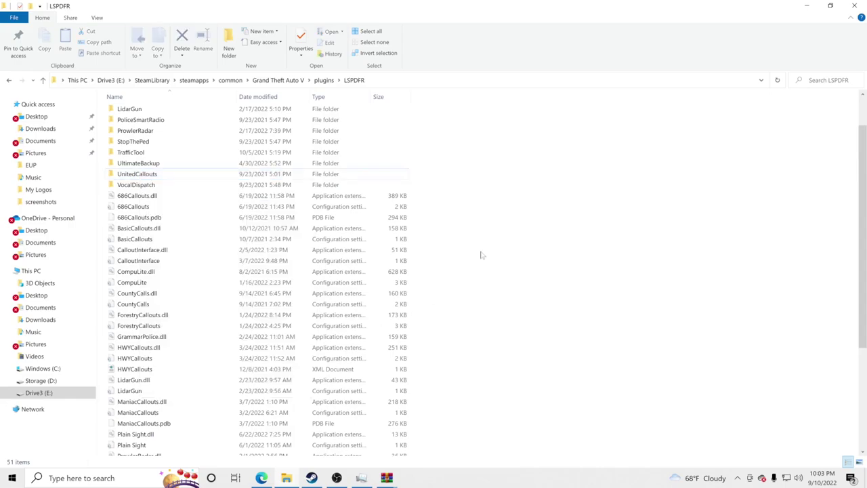
Check the top-level plugins and lspdfr folders in the UnitedCallouts V.1.5.8.0 archive and return to the LSPDFR folder in File Explorer
{"action": "mouse_move", "coordinate": [383, 479]}
{"action": "left_click", "coordinate": [288, 433]}
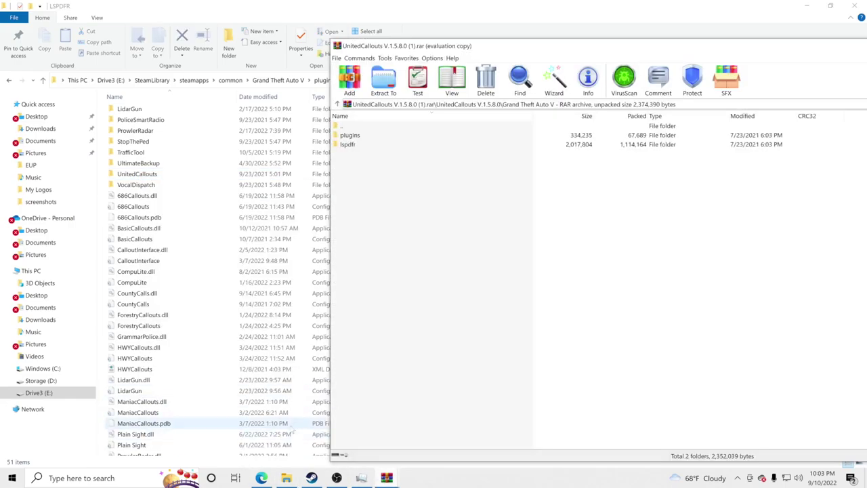
{"action": "left_click", "coordinate": [371, 145]}
{"action": "left_click", "coordinate": [380, 213]}
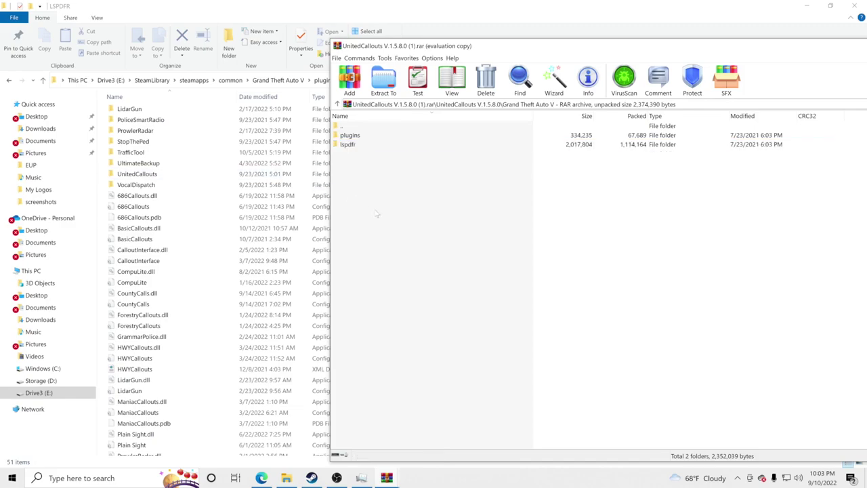
{"action": "left_click", "coordinate": [286, 93]}
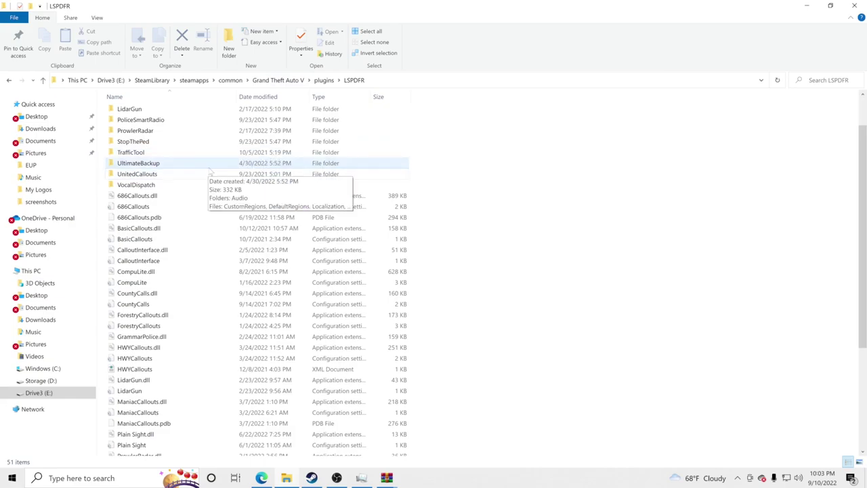
Go back to the Grand Theft Auto V main folder and open its lspdfr folder
{"action": "left_click", "coordinate": [278, 80]}
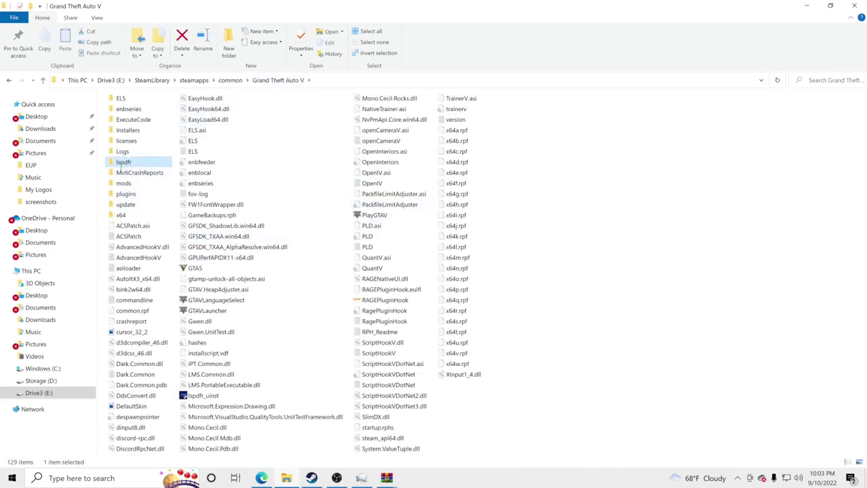
{"action": "left_click", "coordinate": [125, 195]}
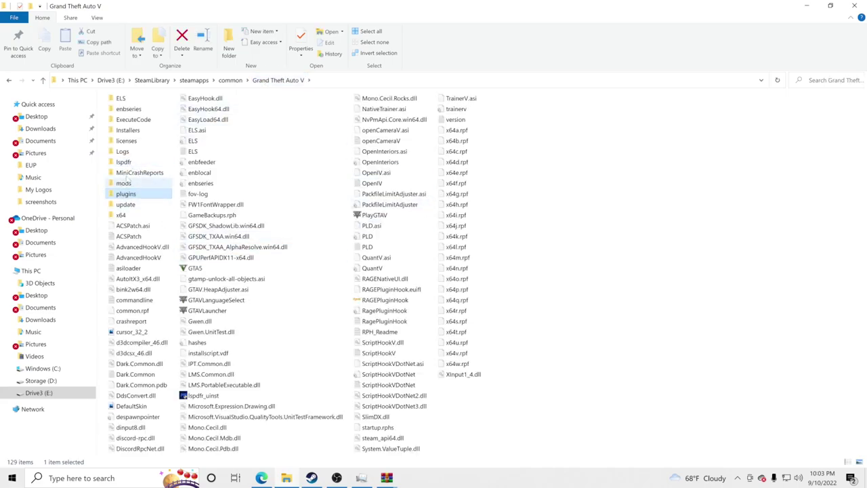
{"action": "left_click", "coordinate": [127, 164]}
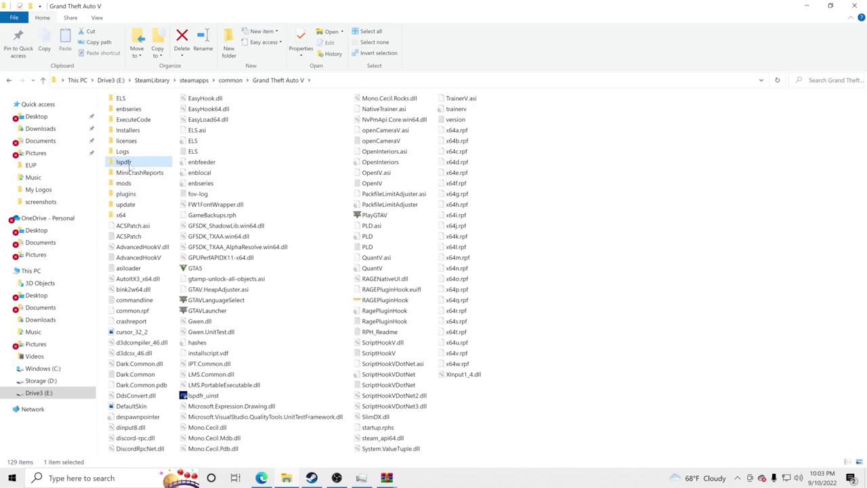
{"action": "double_click", "coordinate": [129, 164]}
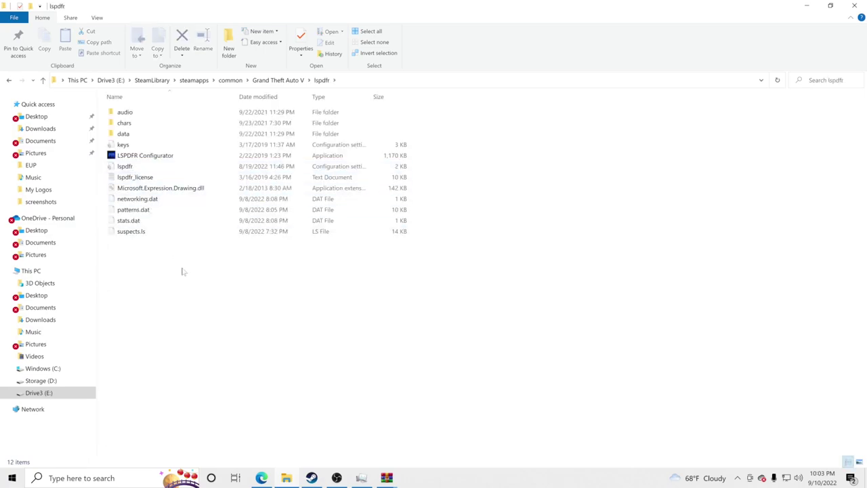
Look through the sfx and scanner folders under lspdfr audio and select the UnitedCallouts - AUDIO folder
{"action": "double_click", "coordinate": [136, 115]}
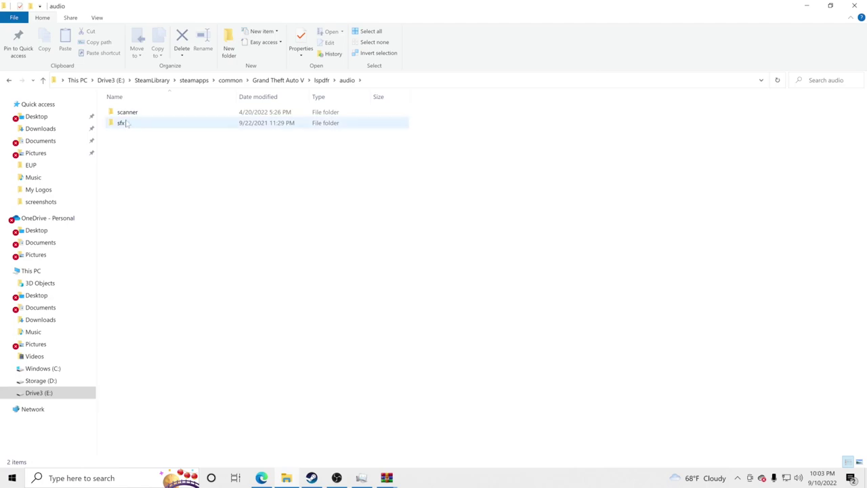
{"action": "double_click", "coordinate": [125, 124]}
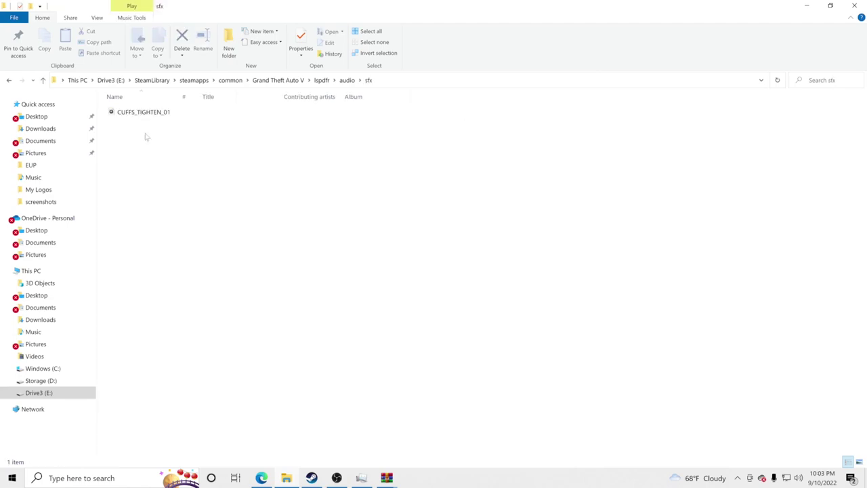
{"action": "left_click", "coordinate": [8, 80]}
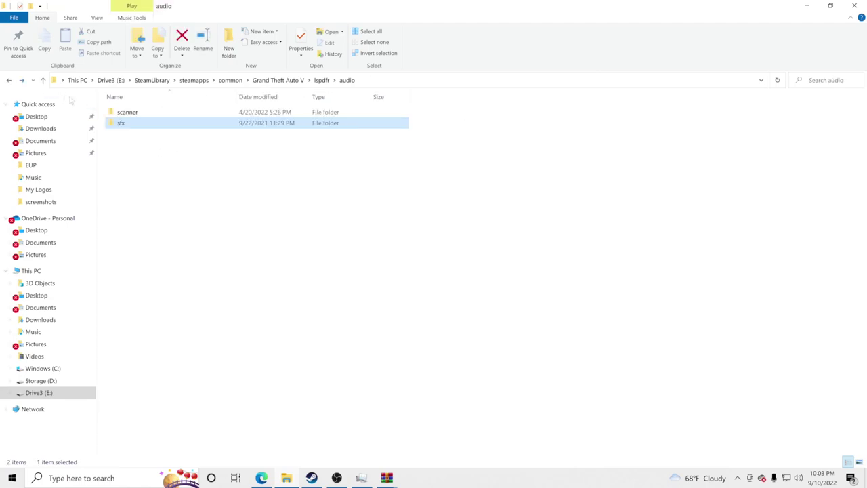
{"action": "double_click", "coordinate": [119, 114]}
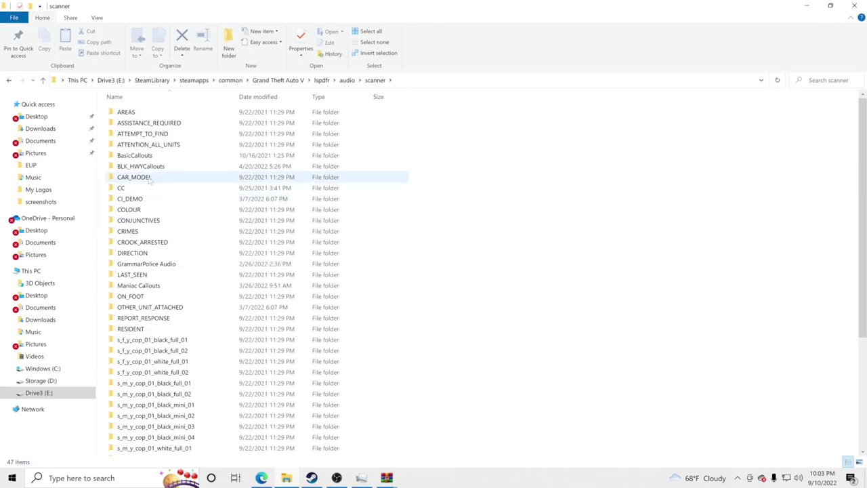
{"action": "scroll", "coordinate": [144, 270], "scroll_direction": "down", "scroll_amount": 1}
{"action": "scroll", "coordinate": [144, 270], "scroll_direction": "down", "scroll_amount": 4}
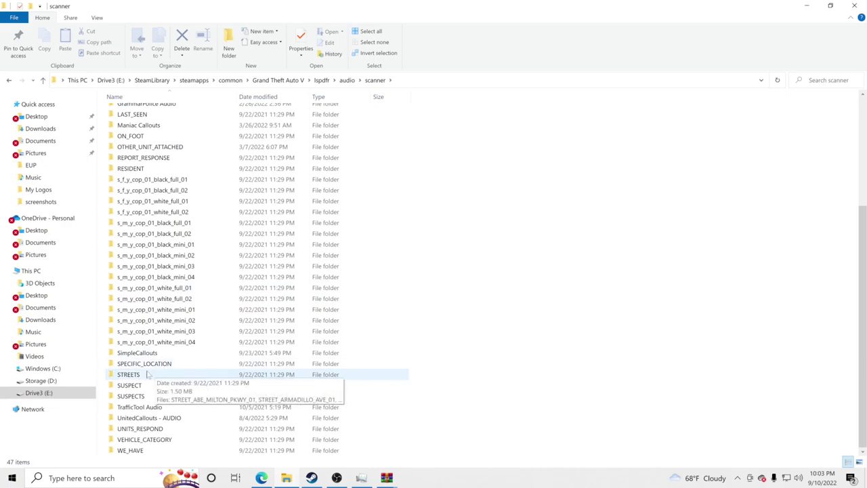
{"action": "left_click", "coordinate": [143, 419]}
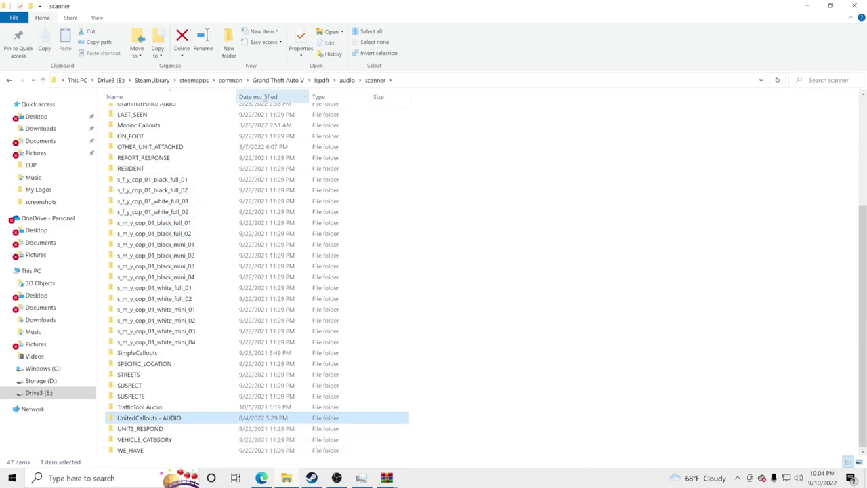
Return to the Grand Theft Auto V main folder and open the LSPDFR folder inside plugins
{"action": "left_click", "coordinate": [278, 80]}
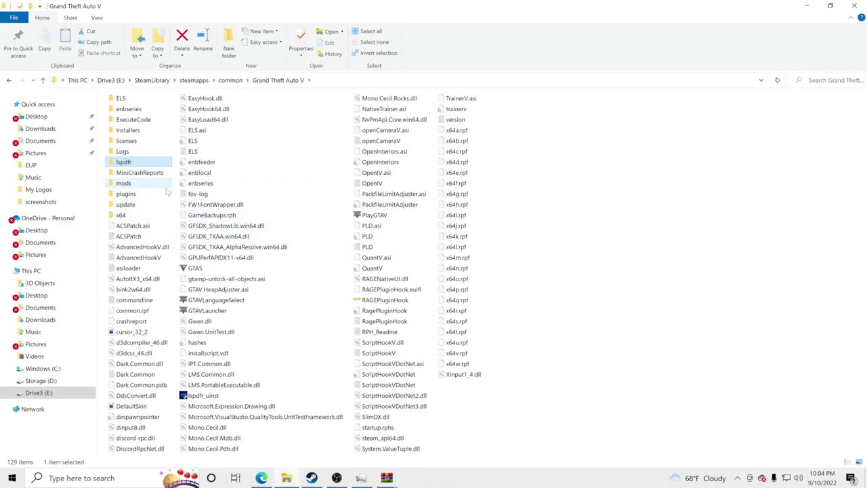
{"action": "left_click", "coordinate": [588, 265]}
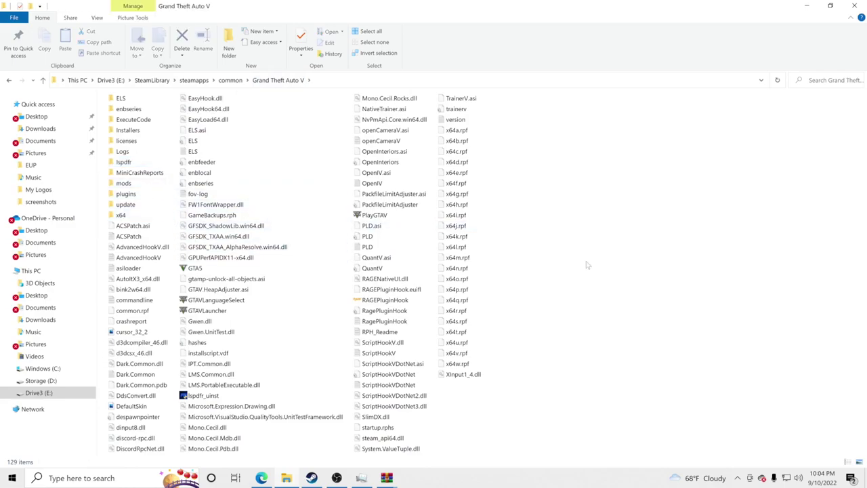
{"action": "double_click", "coordinate": [125, 195]}
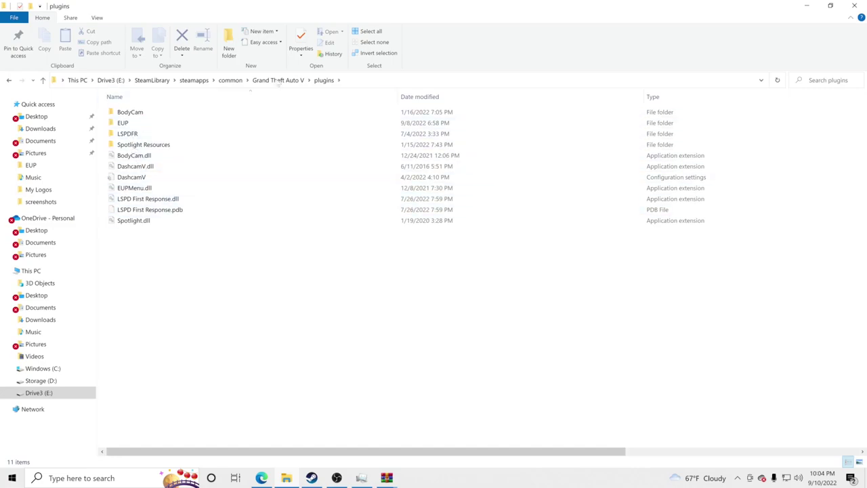
{"action": "double_click", "coordinate": [197, 134]}
Locate the Plain Sight configuration file in the LSPDFR folder and open it for editing in Notepad
{"action": "scroll", "coordinate": [188, 345], "scroll_direction": "down", "scroll_amount": 5}
{"action": "left_click", "coordinate": [161, 321]}
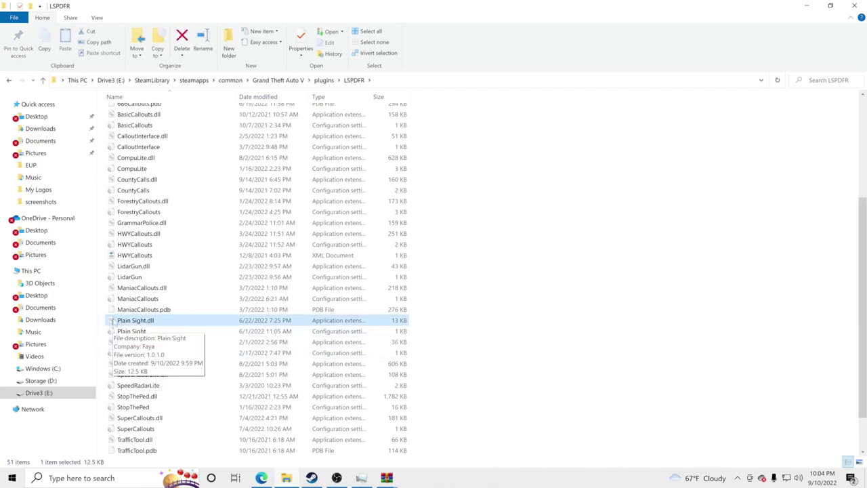
{"action": "left_click", "coordinate": [123, 330]}
{"action": "left_click", "coordinate": [130, 323]}
{"action": "left_click", "coordinate": [127, 332]}
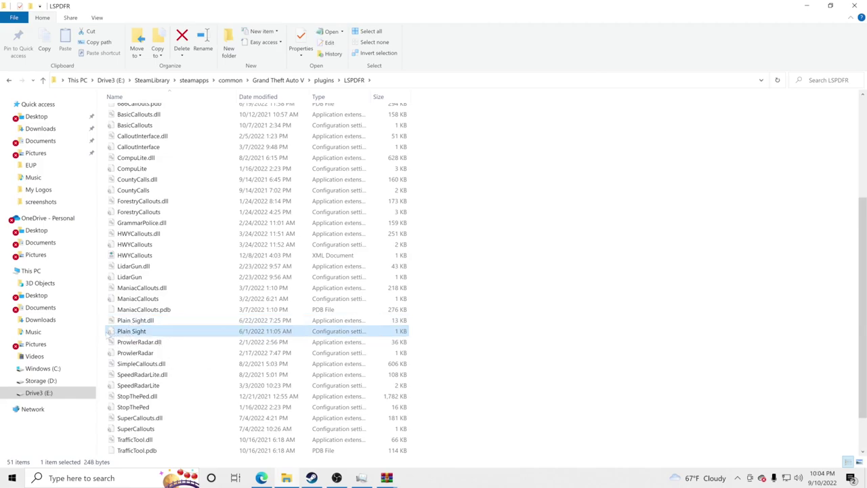
{"action": "right_click", "coordinate": [135, 333]}
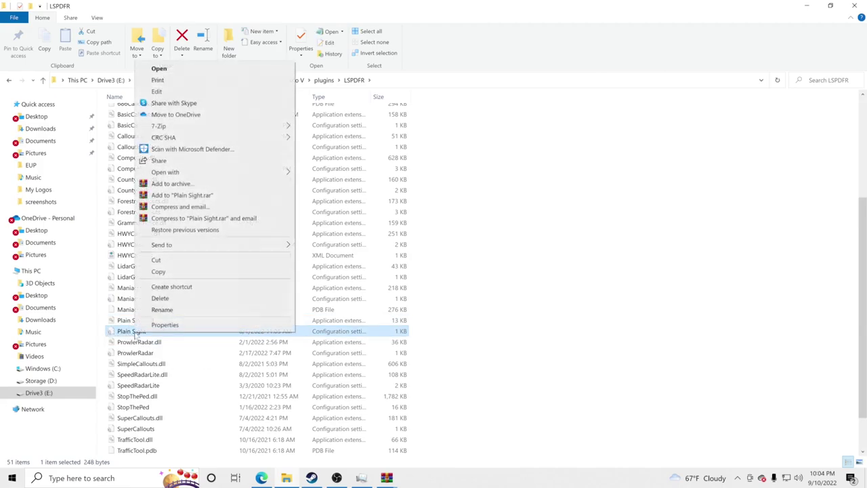
{"action": "left_click", "coordinate": [157, 91]}
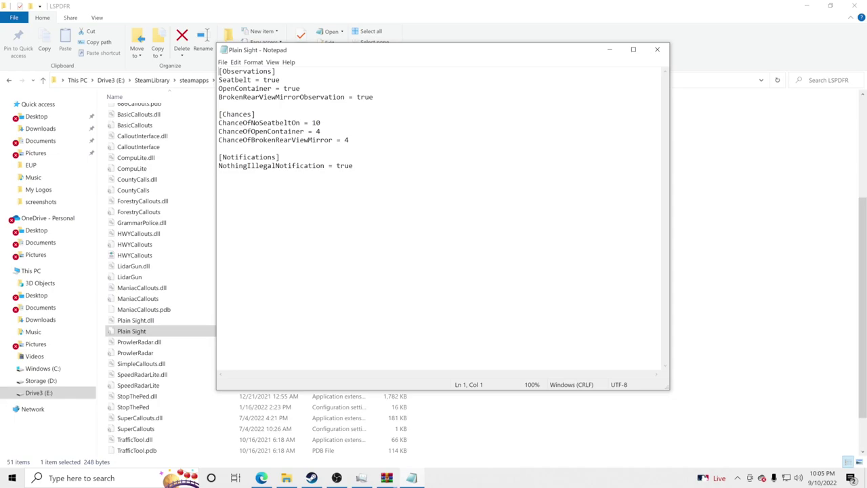
Review the observation and chance settings in the Plain Sight configuration file and close it unchanged
{"action": "double_click", "coordinate": [316, 123]}
{"action": "left_click", "coordinate": [247, 97]}
{"action": "left_click", "coordinate": [279, 139]}
{"action": "left_click", "coordinate": [657, 49]}
Find the 686Callouts configuration file in the LSPDFR folder and open it for editing in Notepad
{"action": "scroll", "coordinate": [207, 274], "scroll_direction": "up", "scroll_amount": 2}
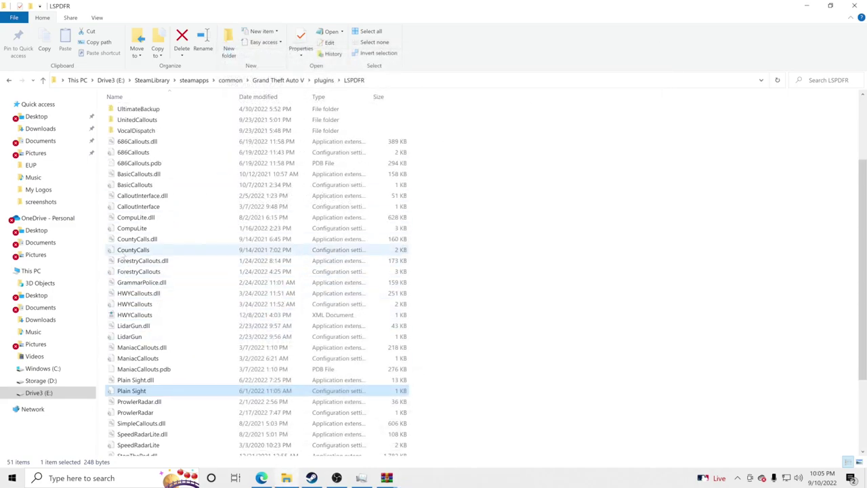
{"action": "scroll", "coordinate": [122, 256], "scroll_direction": "down", "scroll_amount": 3}
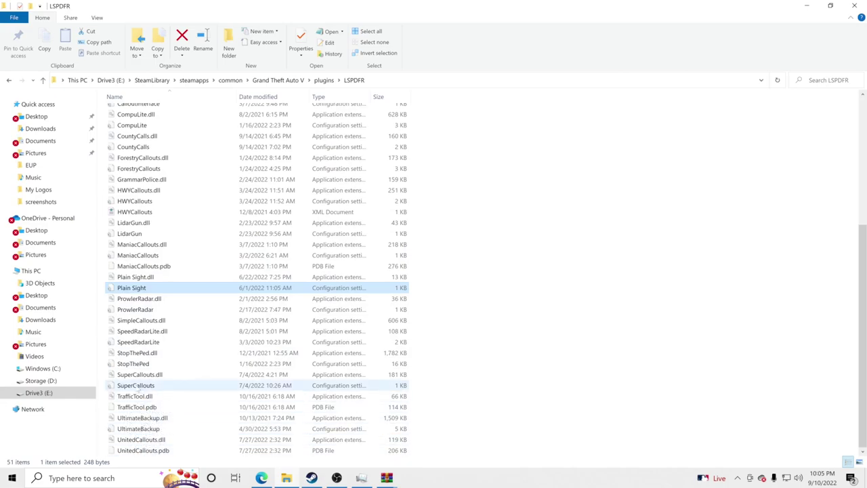
{"action": "scroll", "coordinate": [125, 305], "scroll_direction": "up", "scroll_amount": 6}
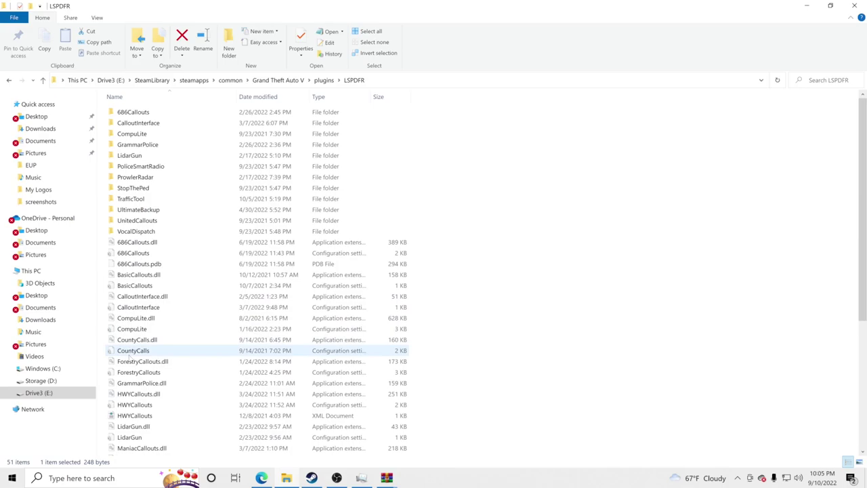
{"action": "left_click", "coordinate": [144, 253]}
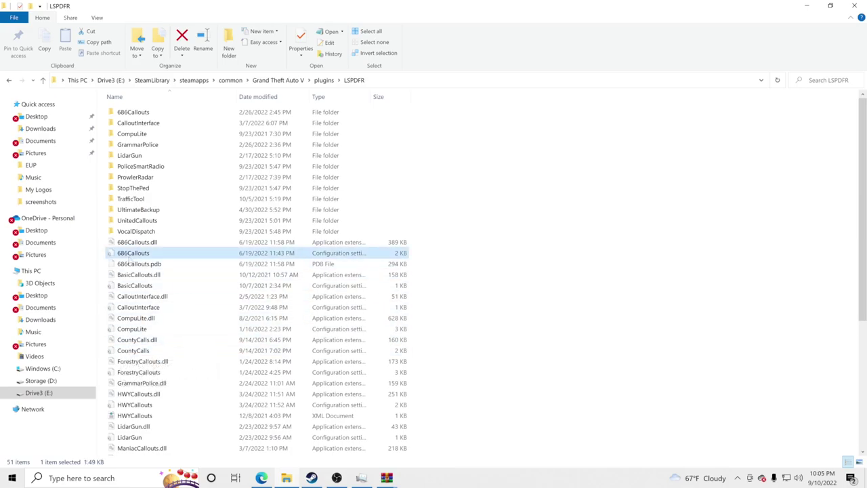
{"action": "right_click", "coordinate": [132, 255]}
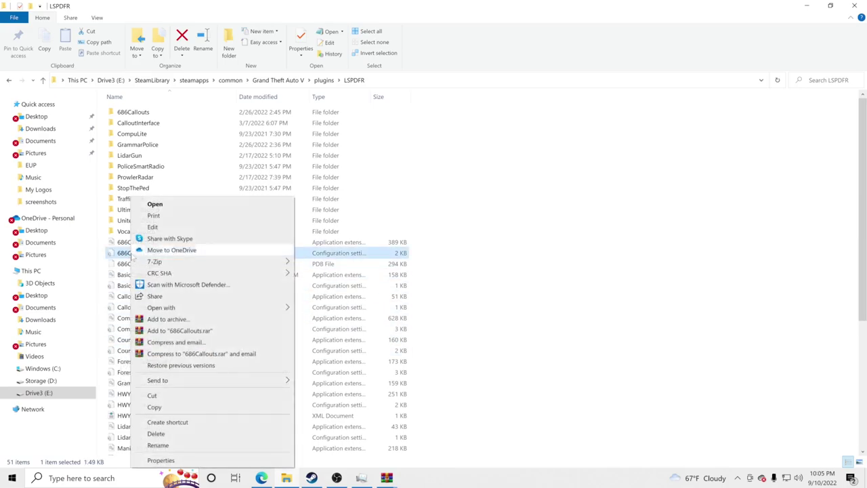
{"action": "left_click", "coordinate": [450, 256]}
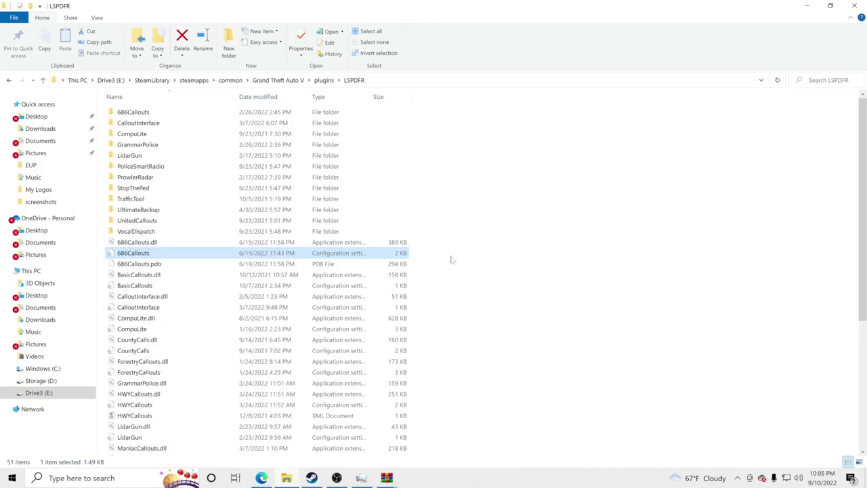
{"action": "right_click", "coordinate": [136, 253]}
{"action": "left_click", "coordinate": [170, 228]}
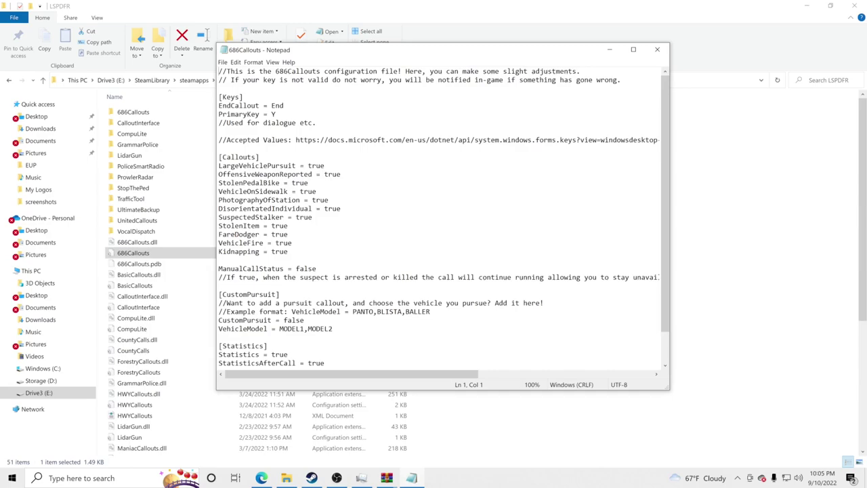
Set LargeVehiclePursuit to false in the Callouts section and show the file commands for saving
{"action": "left_click", "coordinate": [325, 166]}
{"action": "key", "text": "BackSpace"}
{"action": "key", "text": "BackSpace"}
{"action": "key", "text": "BackSpace"}
{"action": "key", "text": "BackSpace"}
{"action": "type", "text": "false"}
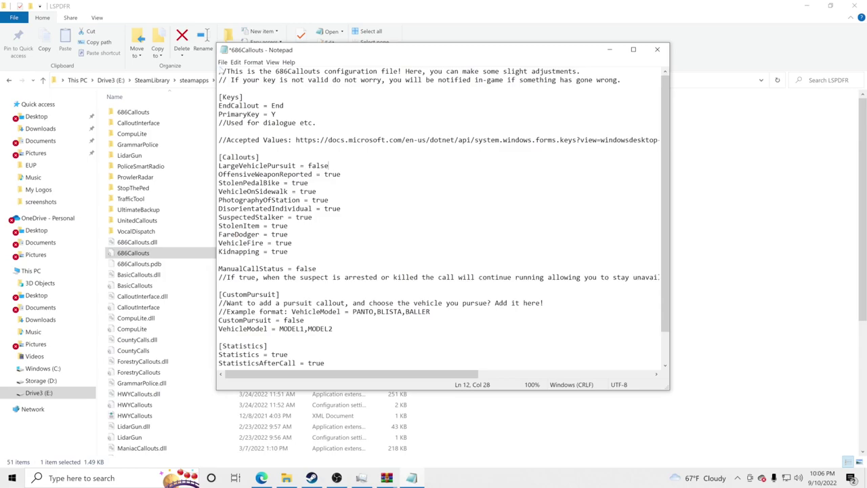
{"action": "left_click", "coordinate": [223, 62]}
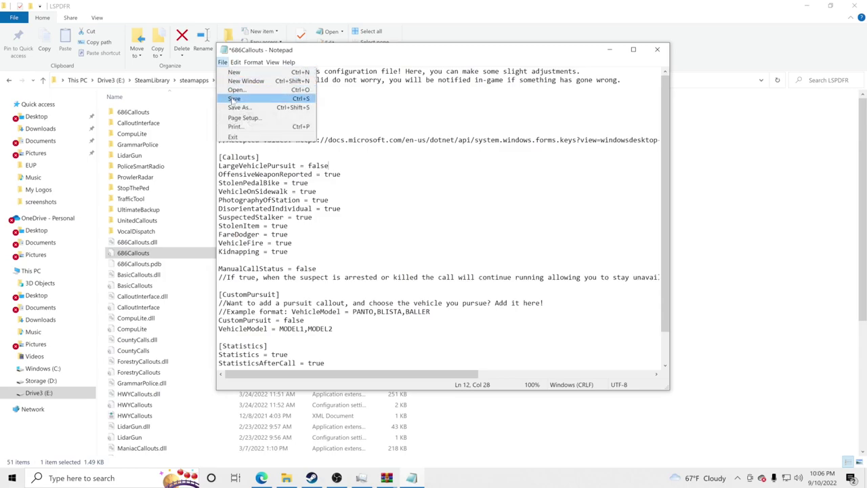
Leave the file commands without saving and set LargeVehiclePursuit back to true
{"action": "left_click", "coordinate": [333, 169]}
{"action": "left_click_drag", "start_coordinate": [329, 166], "coordinate": [308, 165]}
{"action": "type", "text": "true"}
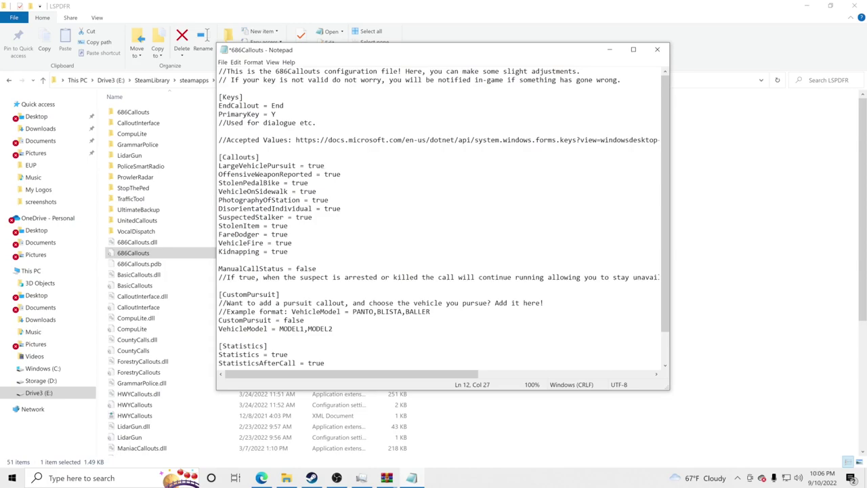
Close the 686Callouts configuration file without saving and return to the Grand Theft Auto V main folder
{"action": "scroll", "coordinate": [444, 218], "scroll_direction": "down", "scroll_amount": 1}
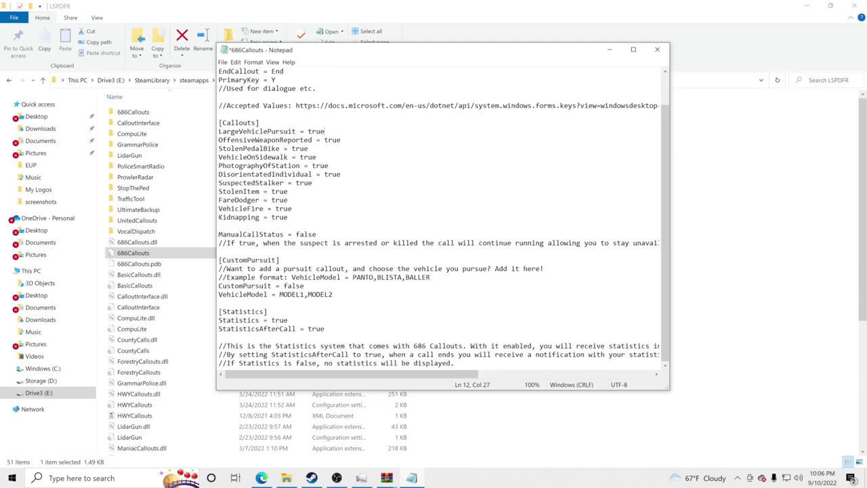
{"action": "scroll", "coordinate": [444, 217], "scroll_direction": "up", "scroll_amount": 2}
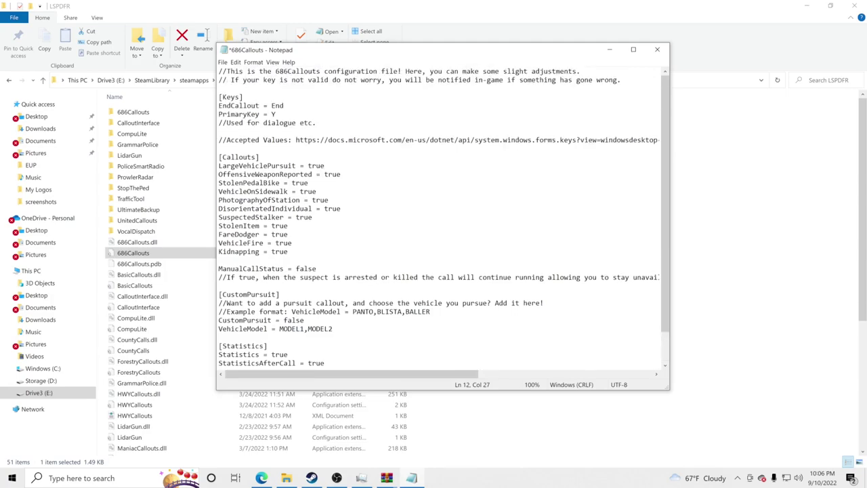
{"action": "left_click", "coordinate": [657, 50]}
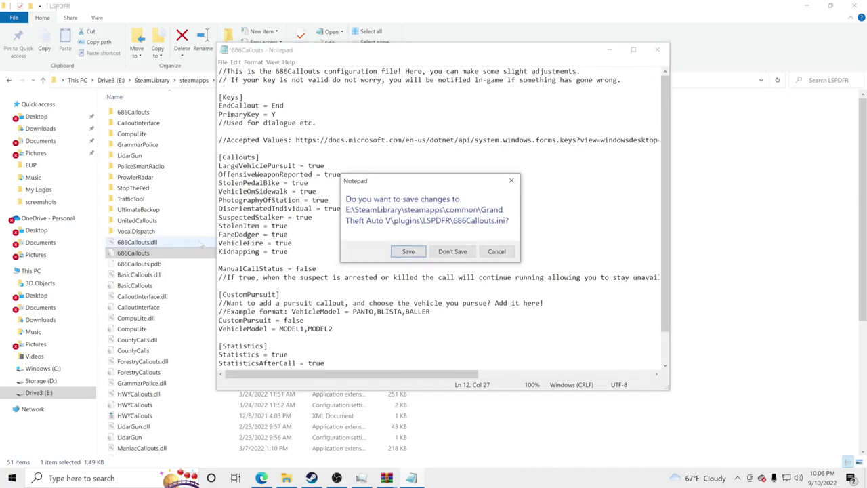
{"action": "left_click", "coordinate": [450, 255]}
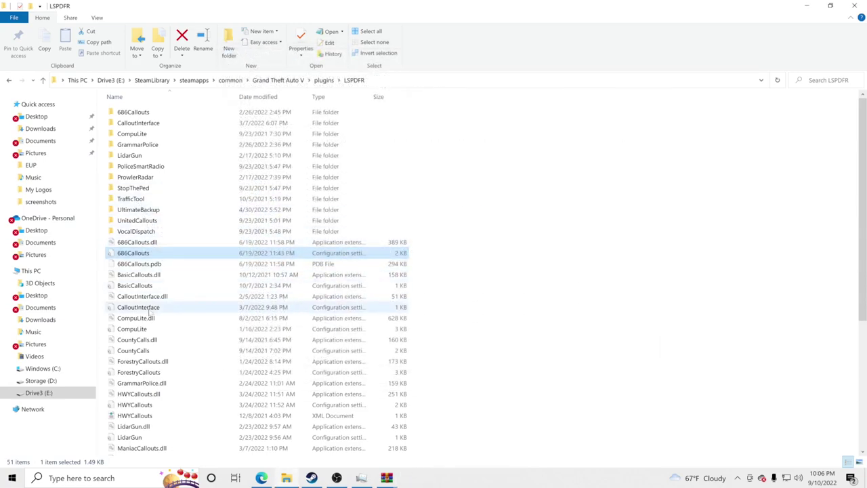
{"action": "left_click", "coordinate": [278, 80]}
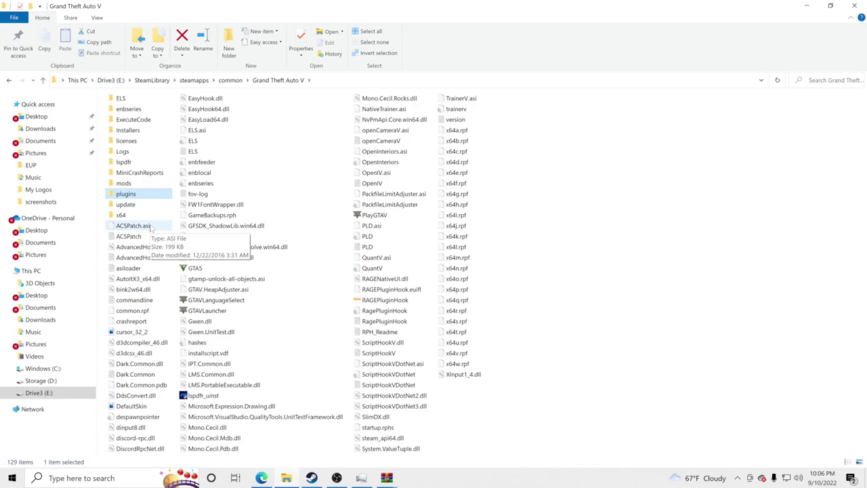
Switch to the Edge browser, find Definitive Callouts in the Scripts & Plugins listing and open its download page
{"action": "left_click", "coordinate": [261, 477]}
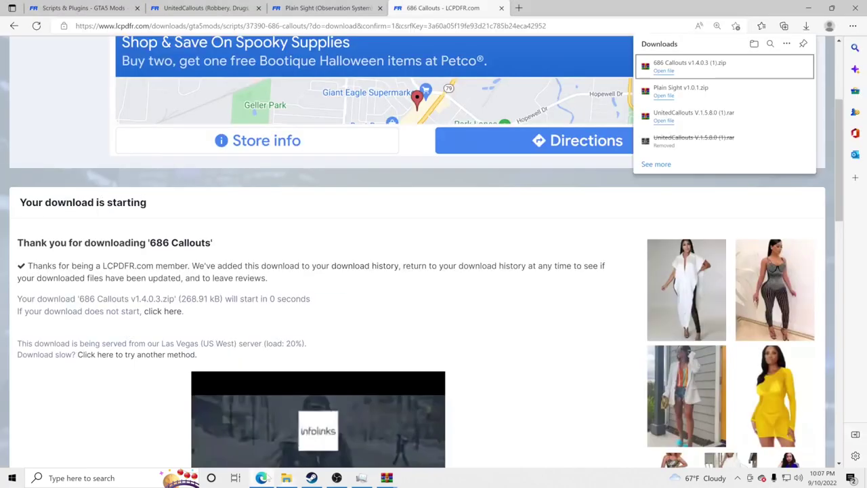
{"action": "scroll", "coordinate": [407, 271], "scroll_direction": "up", "scroll_amount": 3}
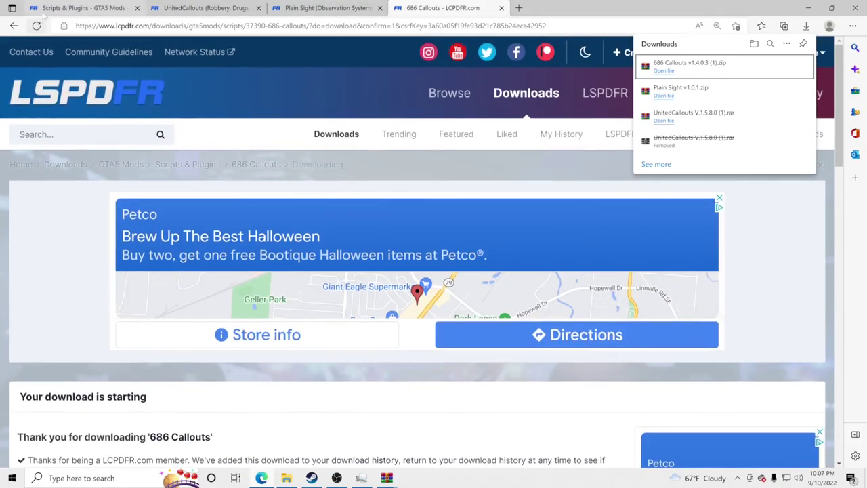
{"action": "left_click", "coordinate": [80, 7]}
{"action": "scroll", "coordinate": [405, 315], "scroll_direction": "down", "scroll_amount": 2}
{"action": "scroll", "coordinate": [405, 315], "scroll_direction": "down", "scroll_amount": 4}
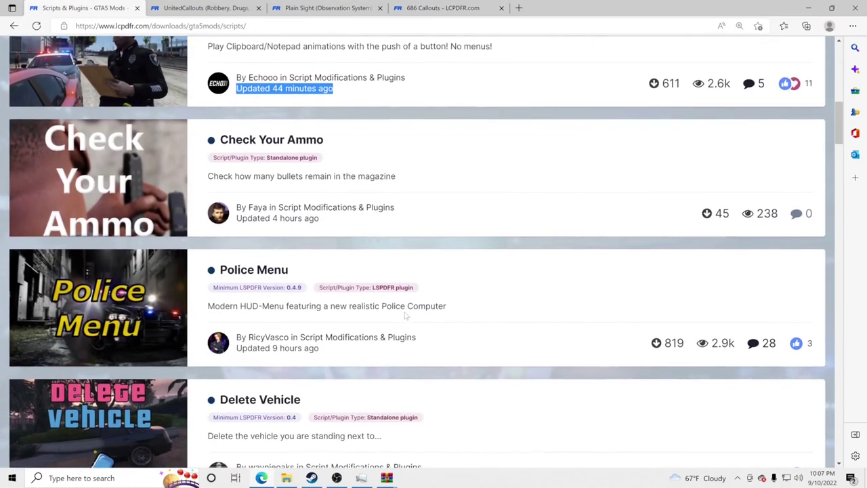
{"action": "scroll", "coordinate": [408, 312], "scroll_direction": "down", "scroll_amount": 2}
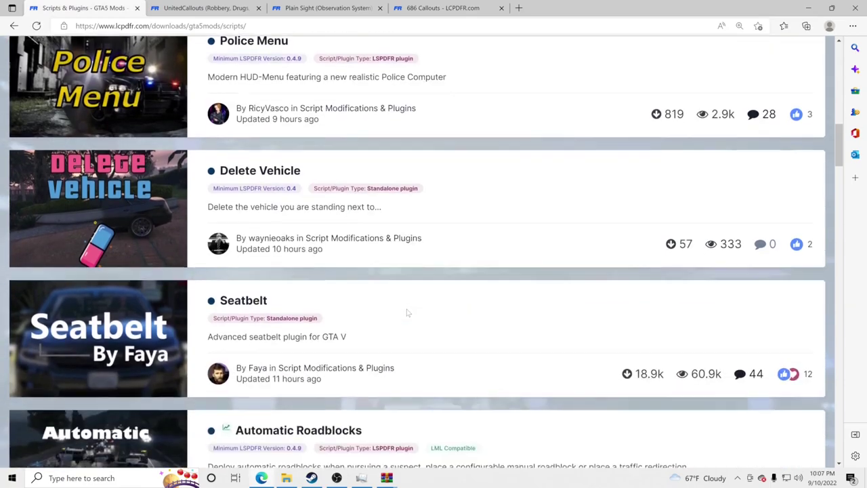
{"action": "scroll", "coordinate": [407, 312], "scroll_direction": "down", "scroll_amount": 4}
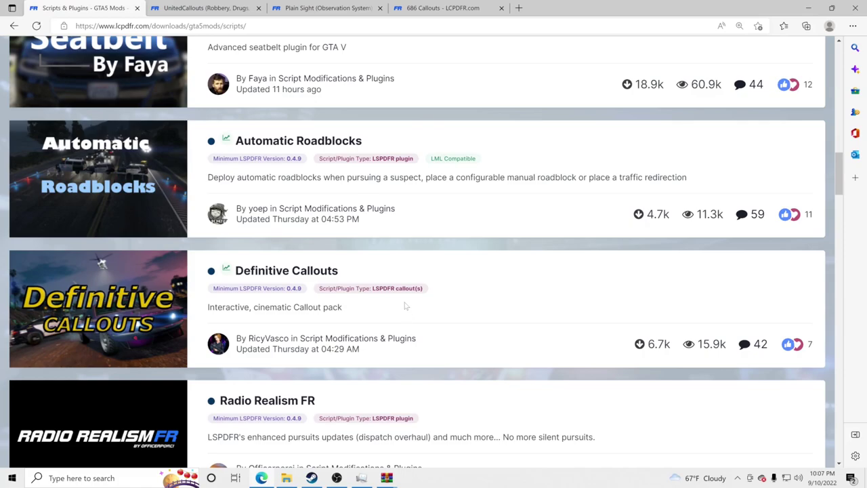
{"action": "scroll", "coordinate": [420, 305], "scroll_direction": "down", "scroll_amount": 1}
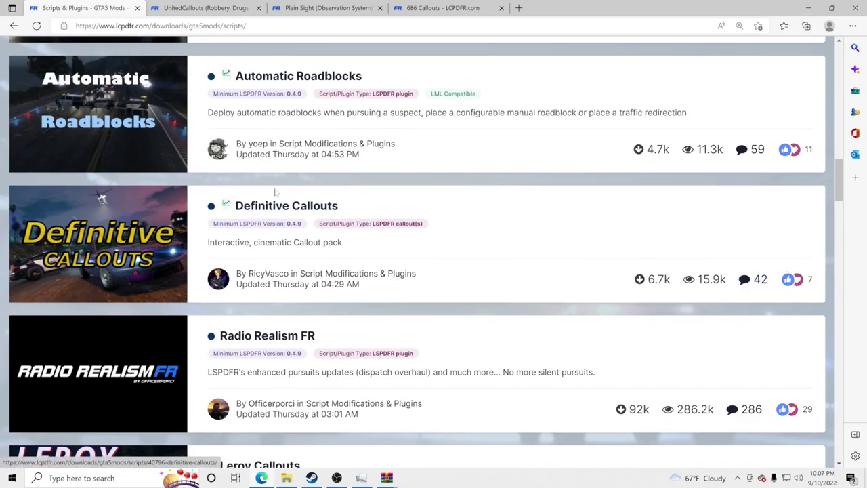
{"action": "left_click", "coordinate": [280, 212]}
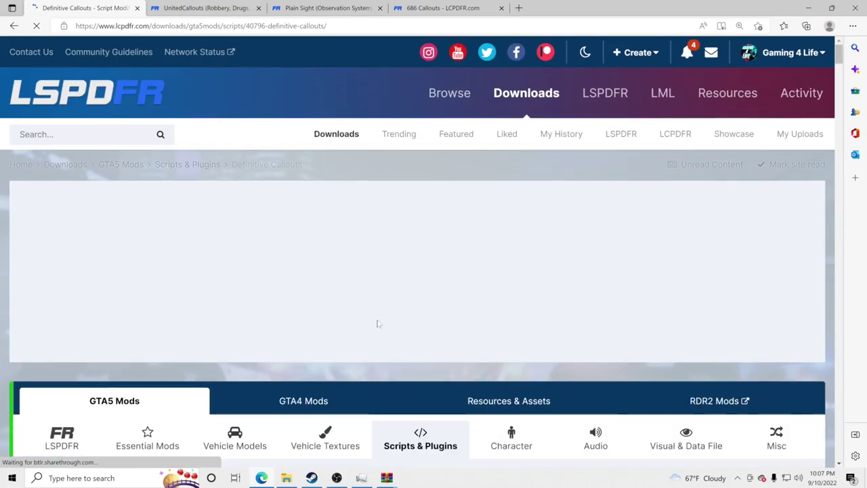
Examine the Definitive Callouts description and read through the user comments for reported bugs and installation problems
{"action": "scroll", "coordinate": [377, 327], "scroll_direction": "down", "scroll_amount": 5}
{"action": "scroll", "coordinate": [378, 327], "scroll_direction": "down", "scroll_amount": 2}
{"action": "scroll", "coordinate": [372, 329], "scroll_direction": "down", "scroll_amount": 8}
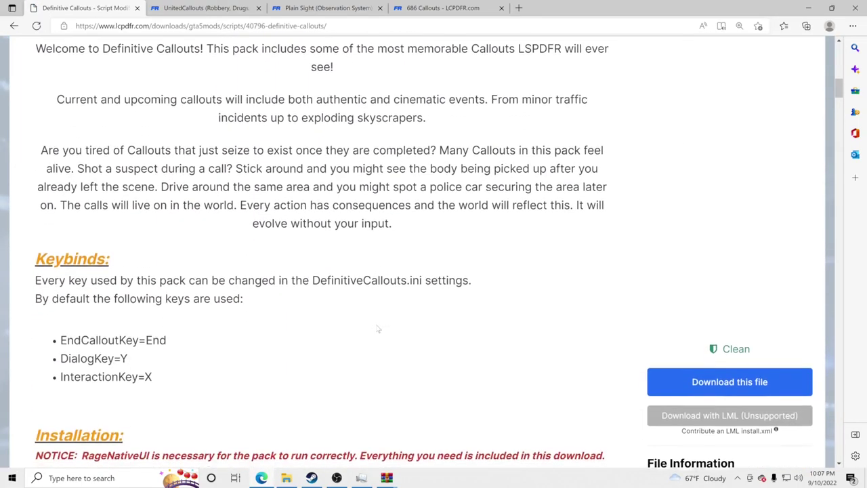
{"action": "scroll", "coordinate": [372, 330], "scroll_direction": "down", "scroll_amount": 20}
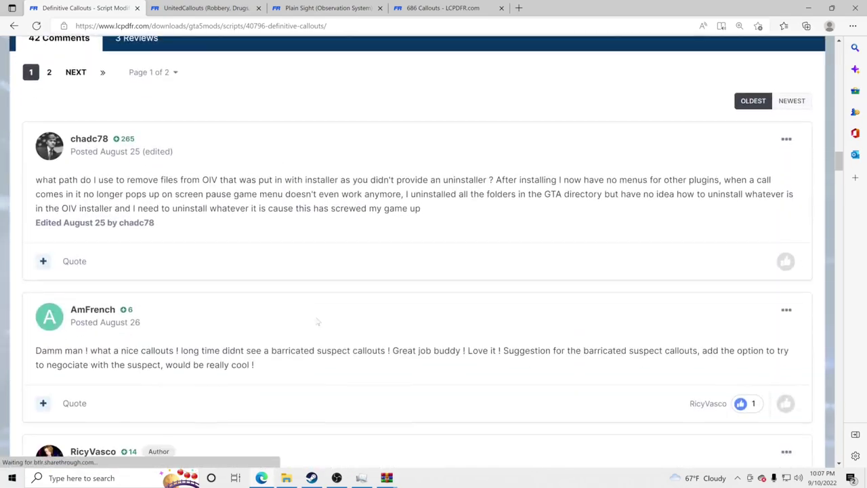
{"action": "scroll", "coordinate": [187, 240], "scroll_direction": "down", "scroll_amount": 2}
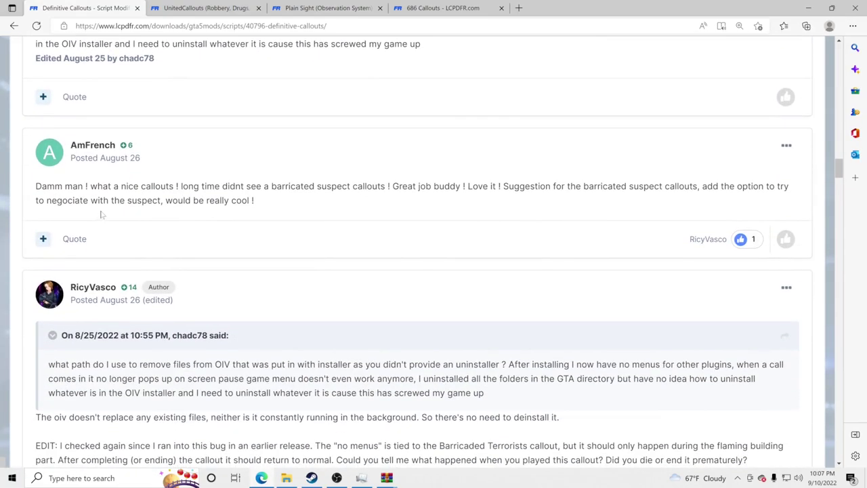
{"action": "scroll", "coordinate": [168, 216], "scroll_direction": "down", "scroll_amount": 5}
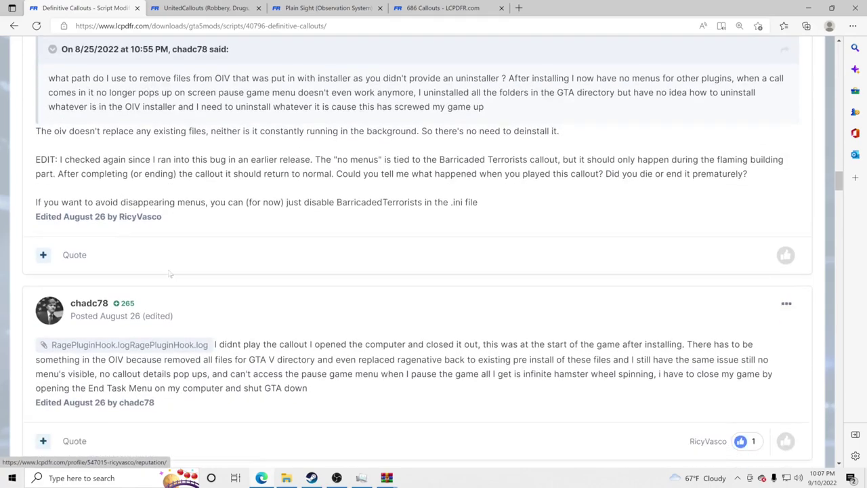
{"action": "scroll", "coordinate": [159, 192], "scroll_direction": "down", "scroll_amount": 6}
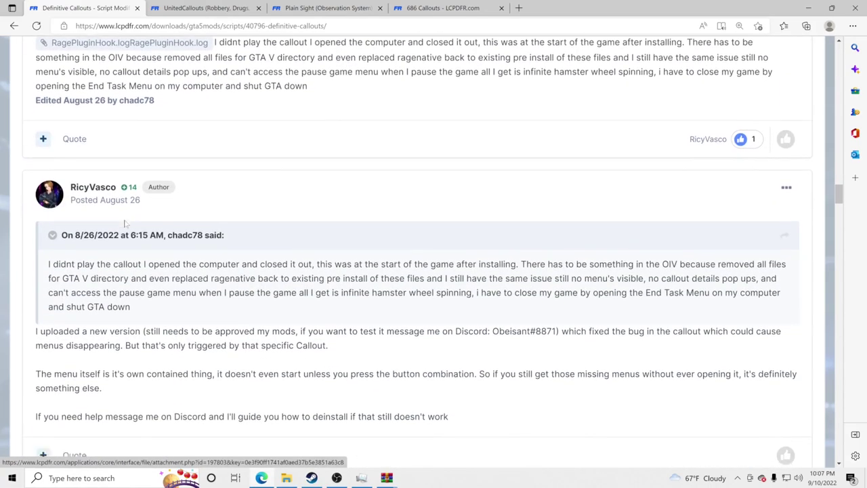
{"action": "scroll", "coordinate": [433, 244], "scroll_direction": "down", "scroll_amount": 4}
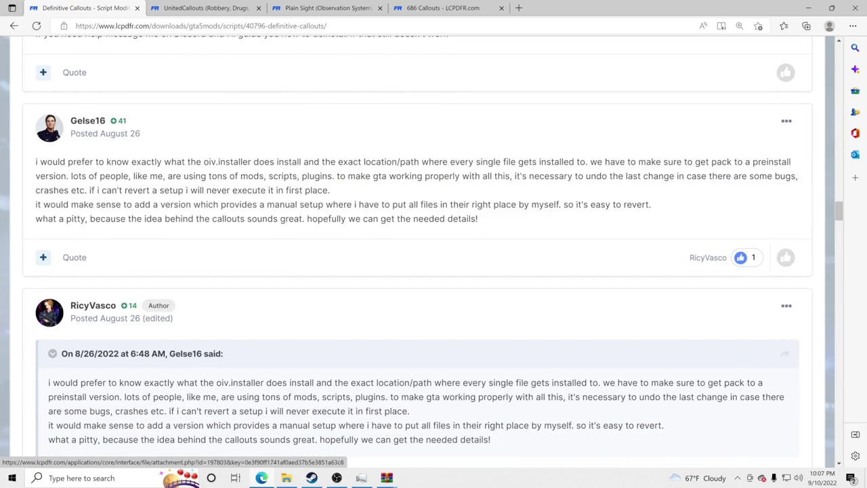
{"action": "scroll", "coordinate": [165, 296], "scroll_direction": "down", "scroll_amount": 8}
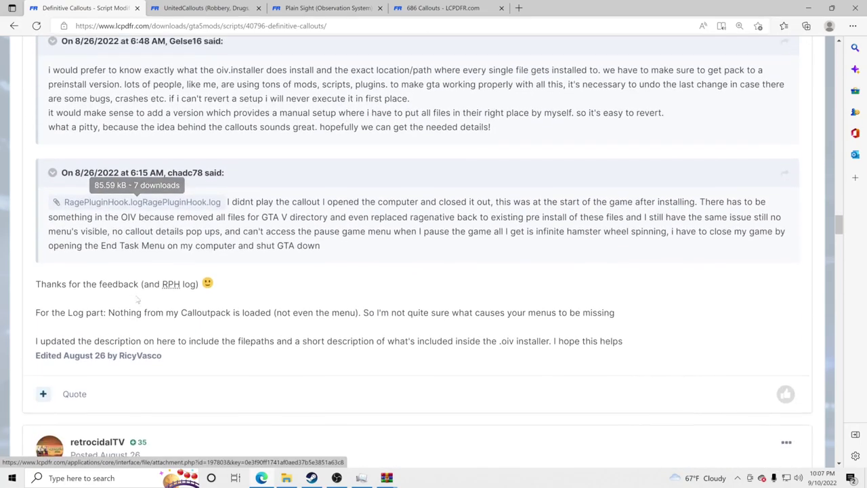
{"action": "scroll", "coordinate": [164, 296], "scroll_direction": "down", "scroll_amount": 4}
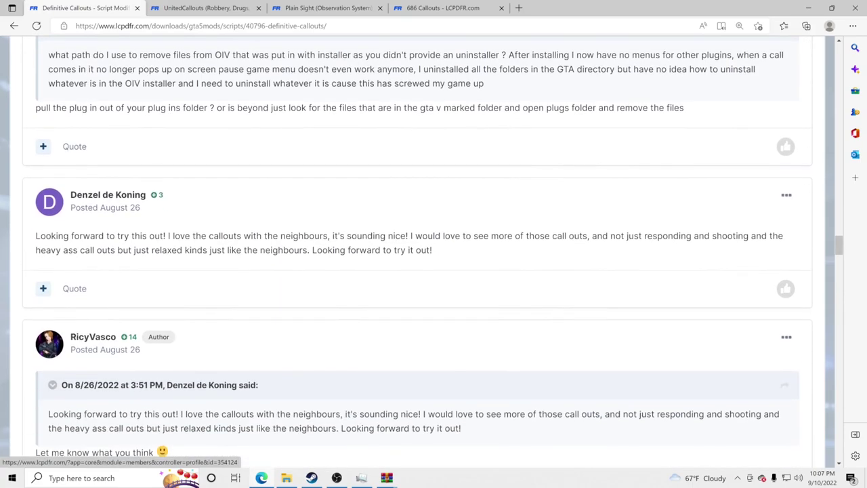
{"action": "scroll", "coordinate": [364, 273], "scroll_direction": "down", "scroll_amount": 10}
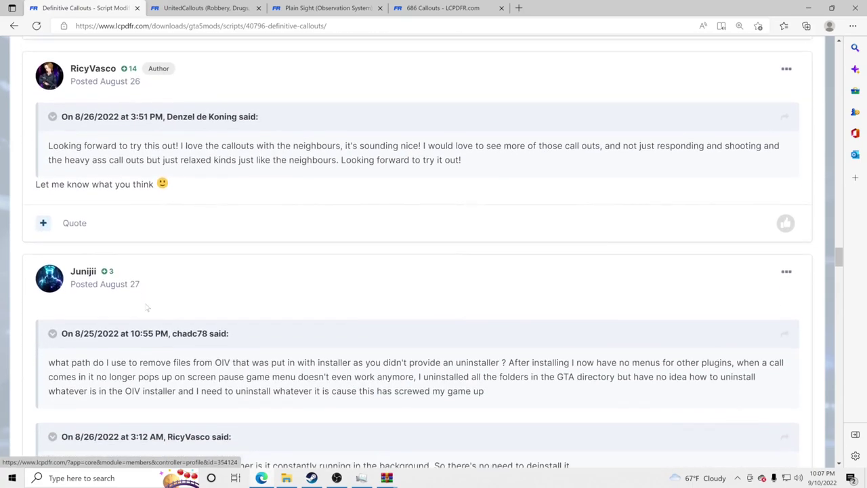
{"action": "scroll", "coordinate": [135, 306], "scroll_direction": "down", "scroll_amount": 4}
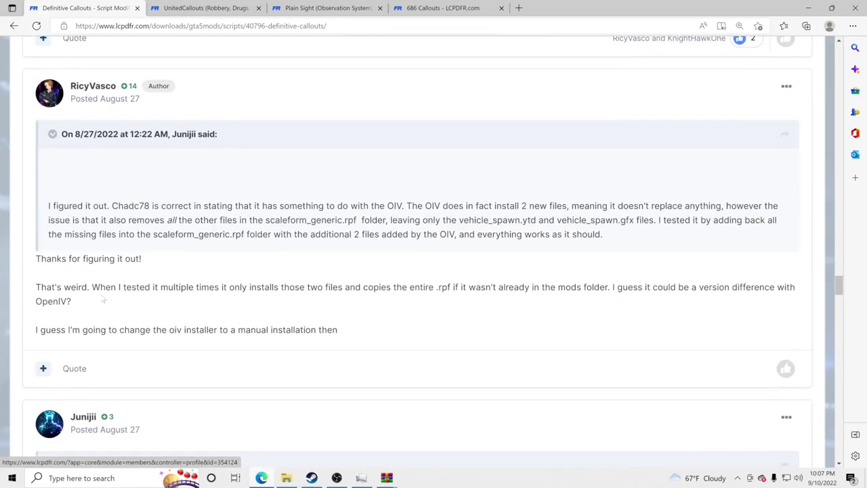
{"action": "scroll", "coordinate": [118, 292], "scroll_direction": "down", "scroll_amount": 4}
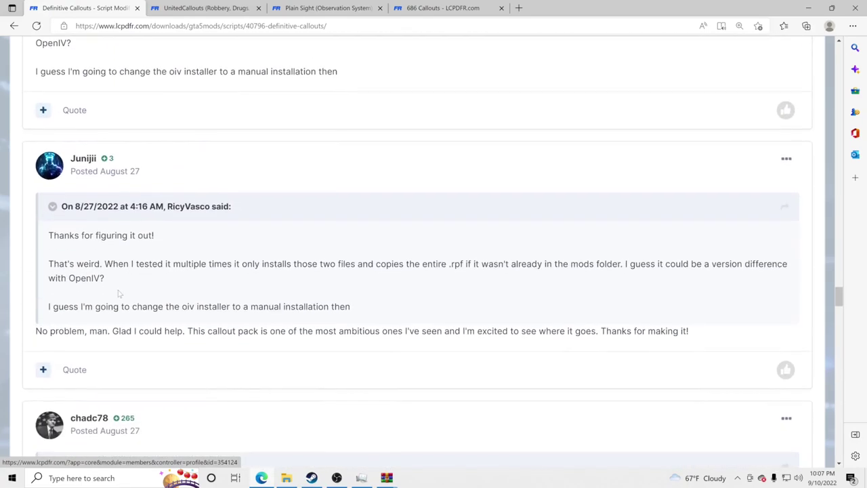
{"action": "scroll", "coordinate": [96, 275], "scroll_direction": "down", "scroll_amount": 2}
{"action": "scroll", "coordinate": [163, 307], "scroll_direction": "down", "scroll_amount": 2}
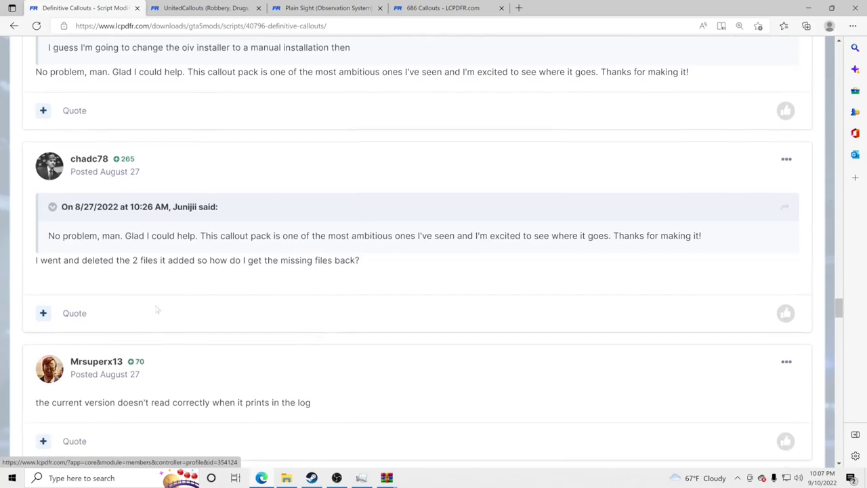
{"action": "scroll", "coordinate": [165, 285], "scroll_direction": "down", "scroll_amount": 3}
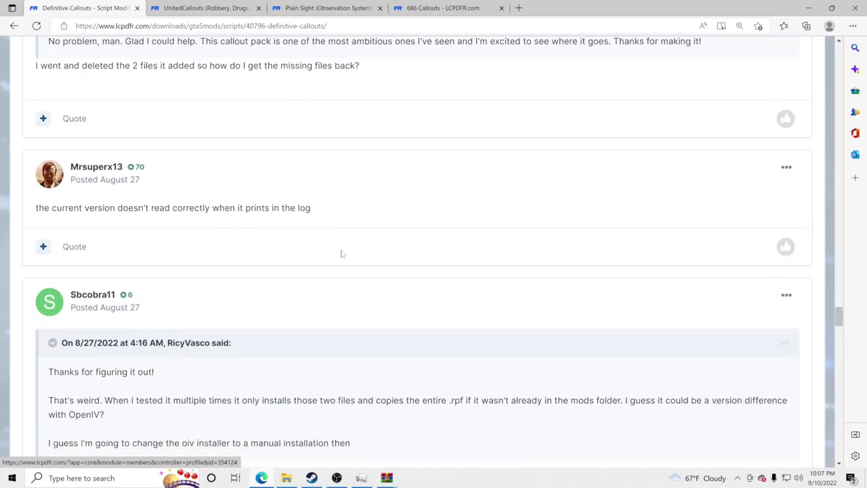
{"action": "scroll", "coordinate": [419, 264], "scroll_direction": "up", "scroll_amount": 20}
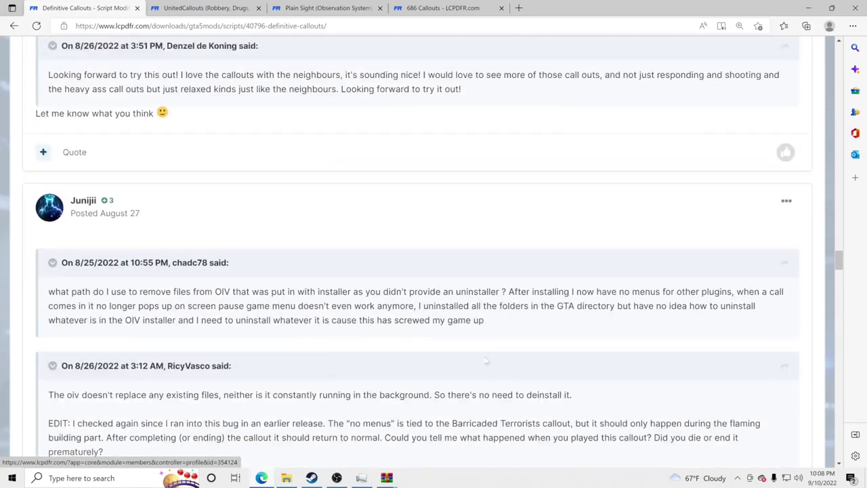
{"action": "scroll", "coordinate": [603, 381], "scroll_direction": "up", "scroll_amount": 15}
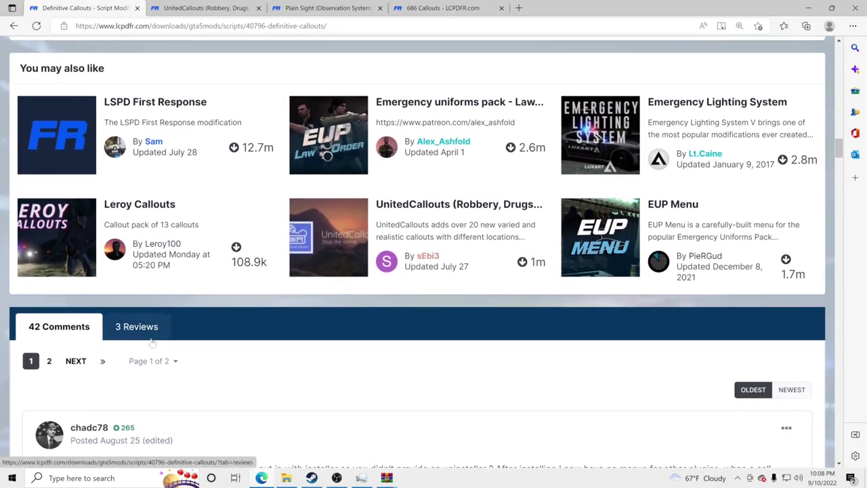
Open the Definitive Callouts user reviews and read the ratings and feedback
{"action": "left_click", "coordinate": [159, 327]}
{"action": "scroll", "coordinate": [203, 358], "scroll_direction": "down", "scroll_amount": 7}
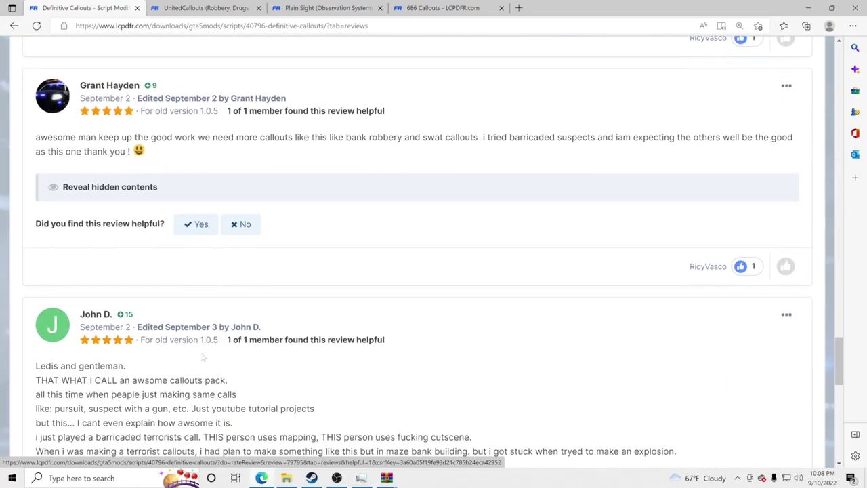
{"action": "scroll", "coordinate": [203, 357], "scroll_direction": "up", "scroll_amount": 10}
Review the version 1.0.6 notes, the current callouts list and the installation instructions of Definitive Callouts
{"action": "scroll", "coordinate": [354, 375], "scroll_direction": "up", "scroll_amount": 3}
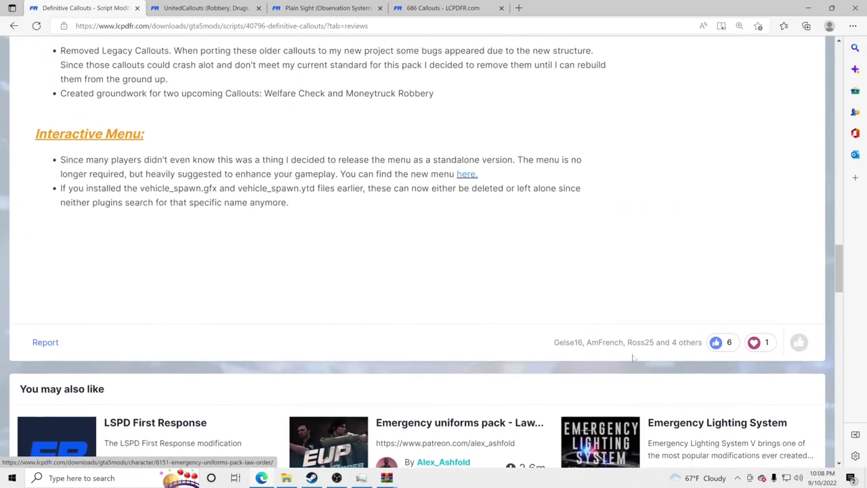
{"action": "mouse_move", "coordinate": [800, 345]}
{"action": "scroll", "coordinate": [605, 306], "scroll_direction": "up", "scroll_amount": 6}
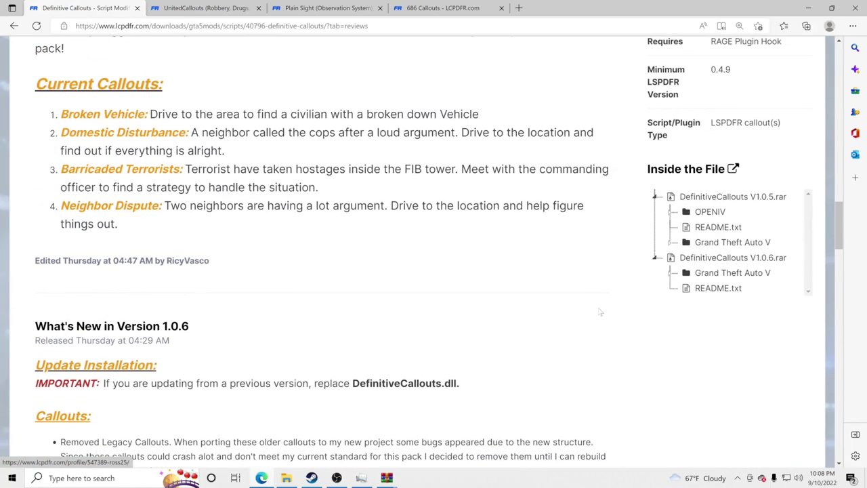
{"action": "scroll", "coordinate": [596, 309], "scroll_direction": "up", "scroll_amount": 3}
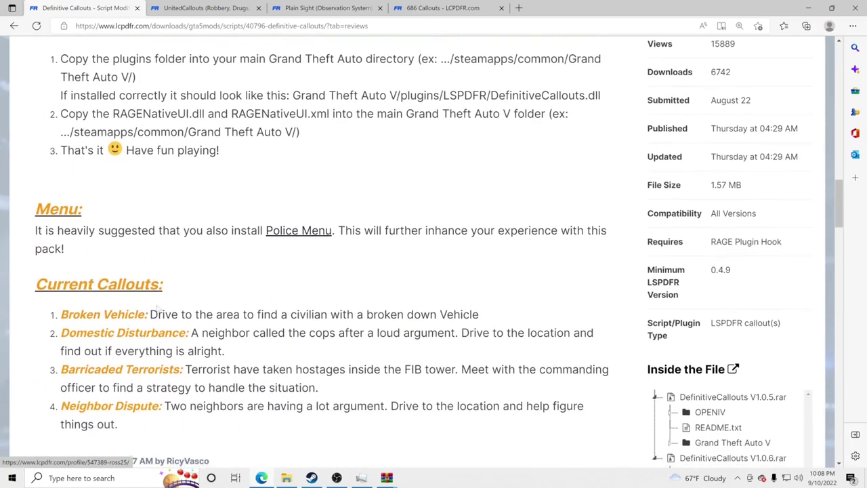
{"action": "scroll", "coordinate": [430, 249], "scroll_direction": "down", "scroll_amount": 3}
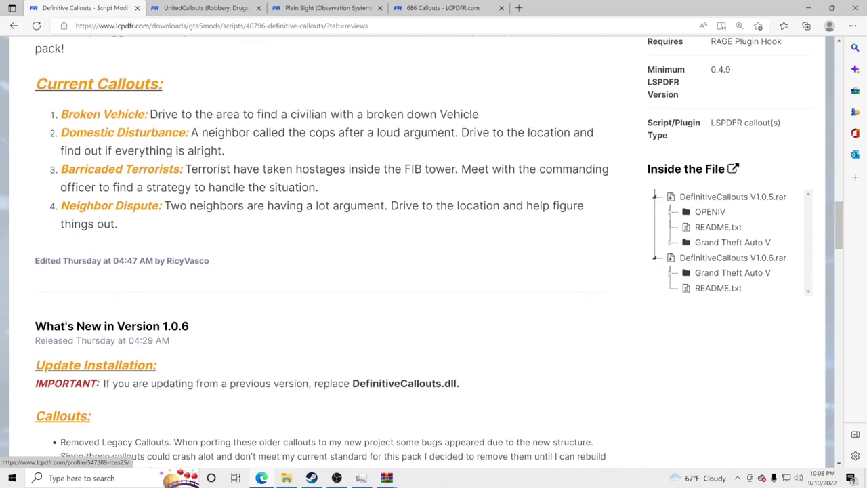
{"action": "scroll", "coordinate": [225, 275], "scroll_direction": "up", "scroll_amount": 3}
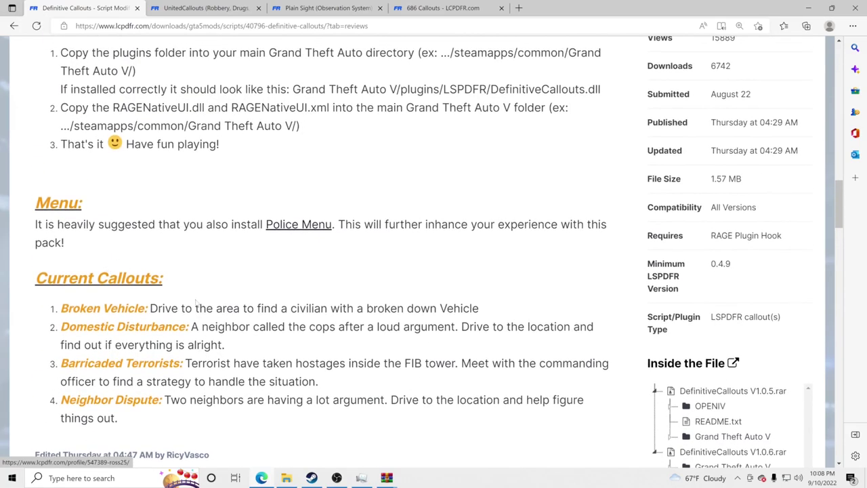
{"action": "scroll", "coordinate": [211, 269], "scroll_direction": "up", "scroll_amount": 15}
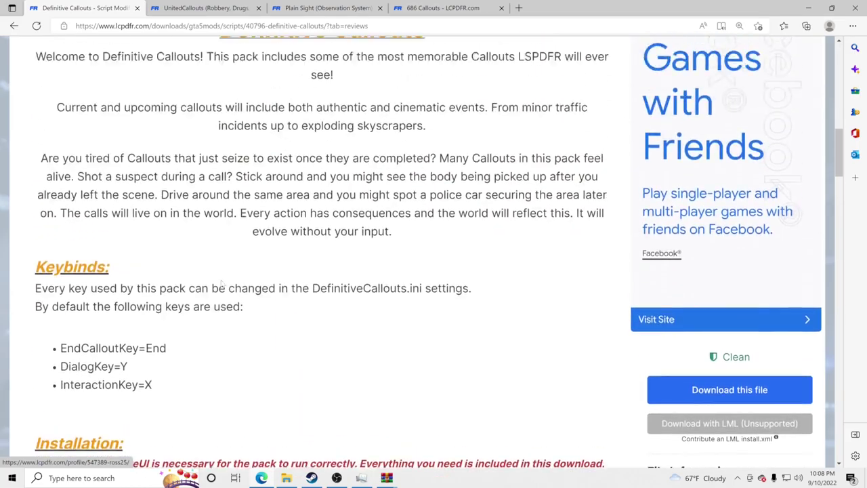
{"action": "scroll", "coordinate": [285, 291], "scroll_direction": "up", "scroll_amount": 3}
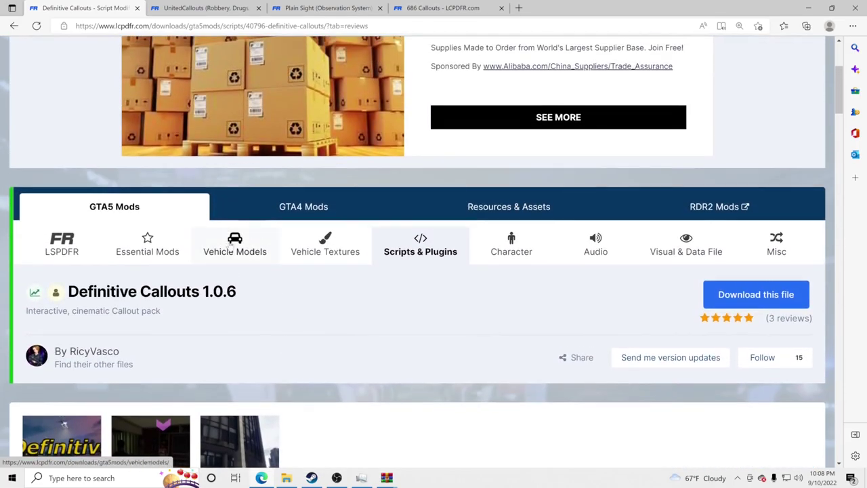
Return to the Scripts & Plugins listing and look over its filters and first plugin entries
{"action": "left_click", "coordinate": [401, 259]}
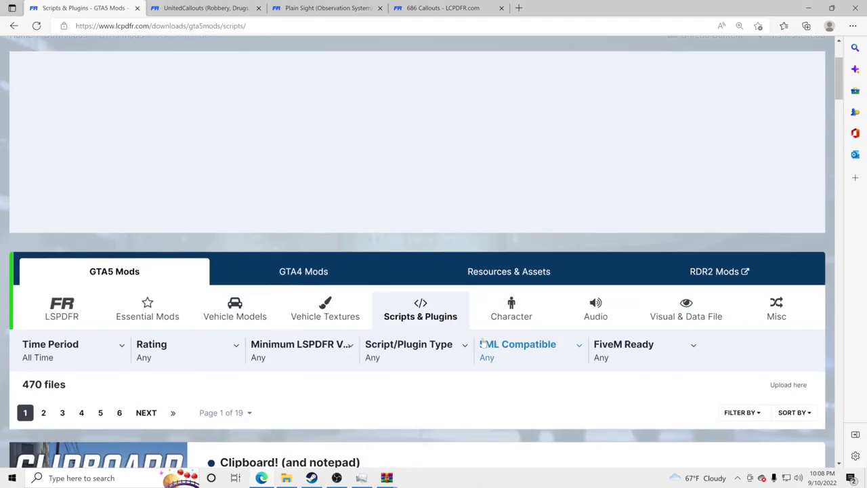
{"action": "scroll", "coordinate": [423, 342], "scroll_direction": "down", "scroll_amount": 5}
{"action": "scroll", "coordinate": [423, 342], "scroll_direction": "up", "scroll_amount": 3}
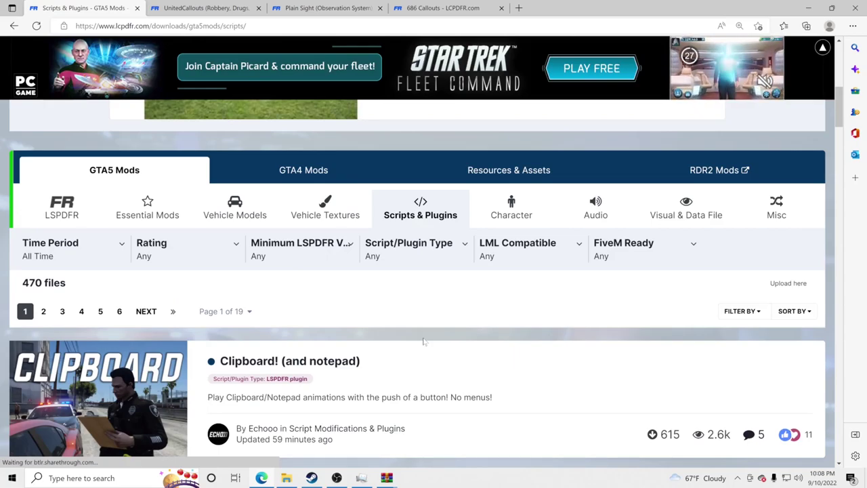
{"action": "scroll", "coordinate": [423, 342], "scroll_direction": "down", "scroll_amount": 2}
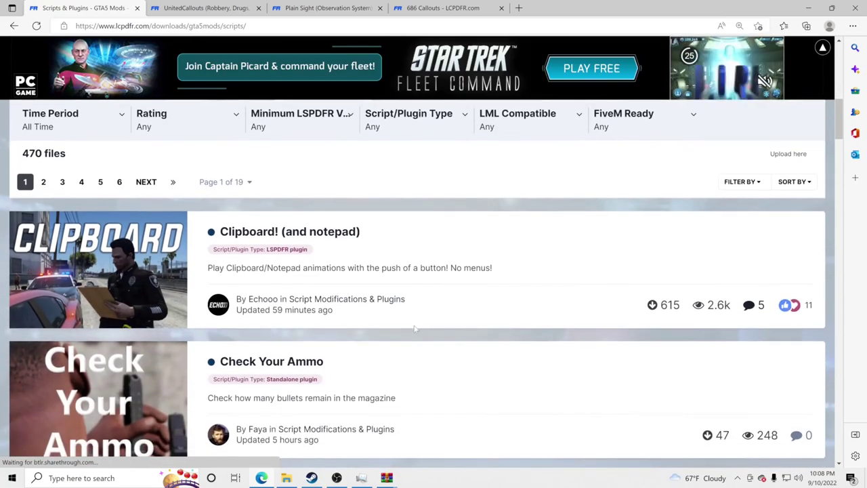
Switch back to the Grand Theft Auto V folder and select the RAGEPluginHook application
{"action": "left_click", "coordinate": [808, 9]}
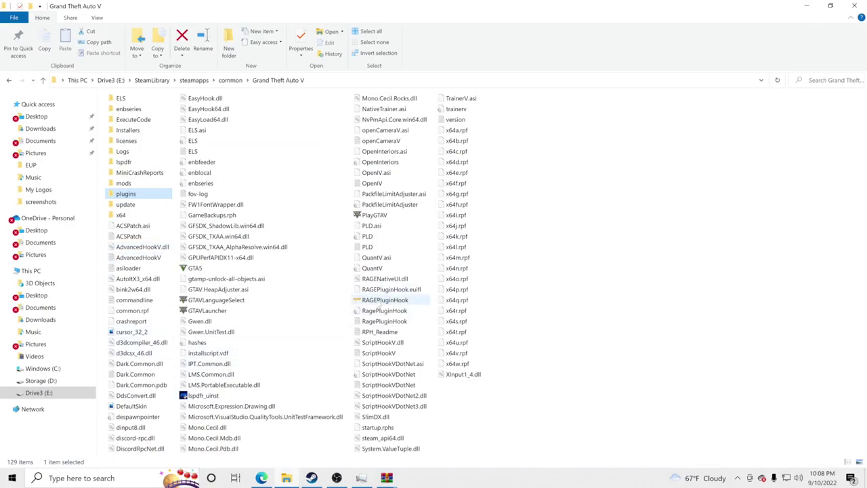
{"action": "left_click", "coordinate": [384, 300]}
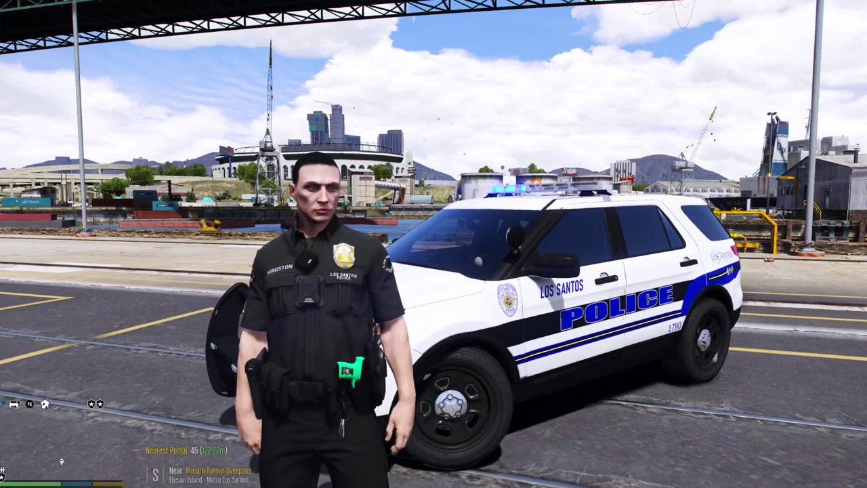
Look up the call availability option in the interaction menu's Police Radio section and return to the game
{"action": "key", "text": "m"}
{"action": "key", "text": "Down"}
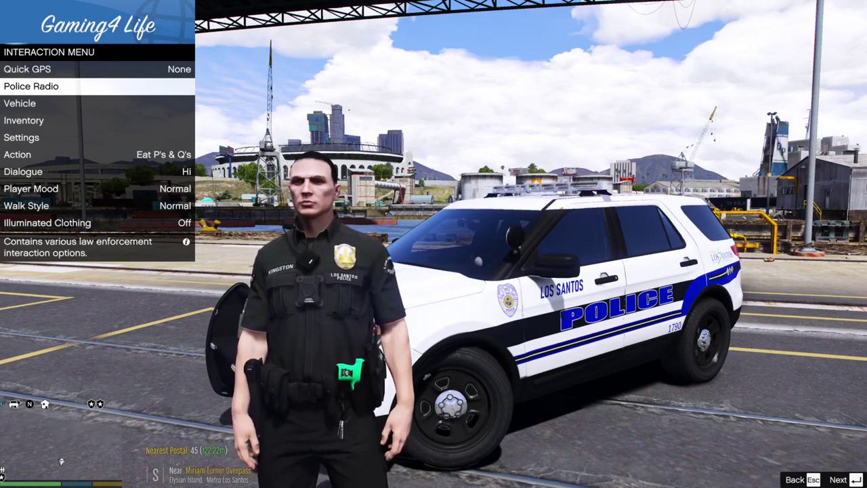
{"action": "key", "text": "Return"}
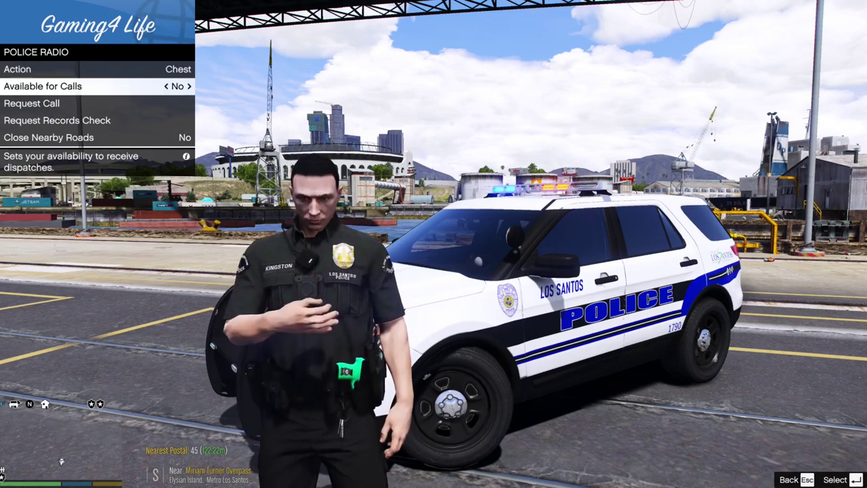
{"action": "key", "text": "Escape"}
{"action": "key", "text": "Escape"}
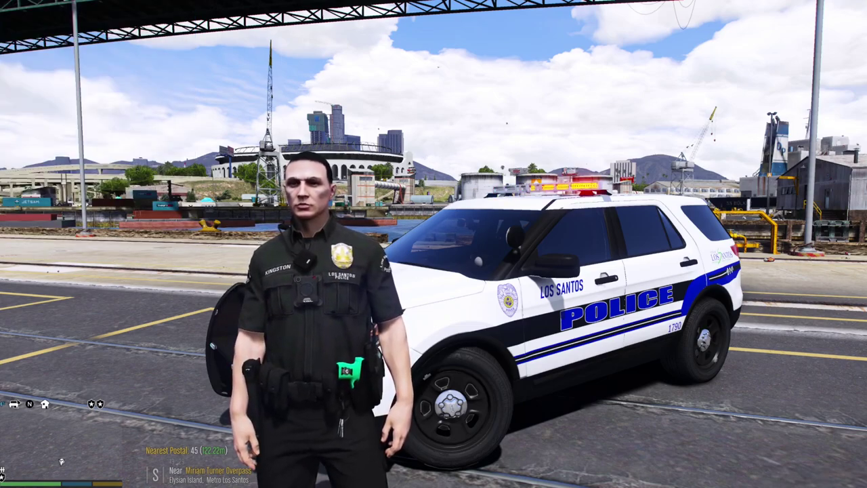
Pause the game, open the LSPDFR callouts list and check which plugin provides the Vehicle On Sidewalk callout
{"action": "key", "text": "Escape"}
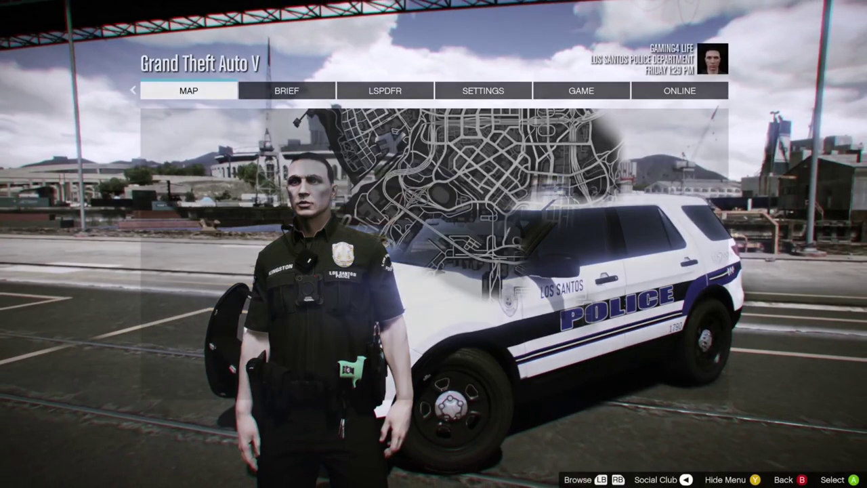
{"action": "key", "text": "Right"}
{"action": "key", "text": "Right"}
{"action": "key", "text": "Return"}
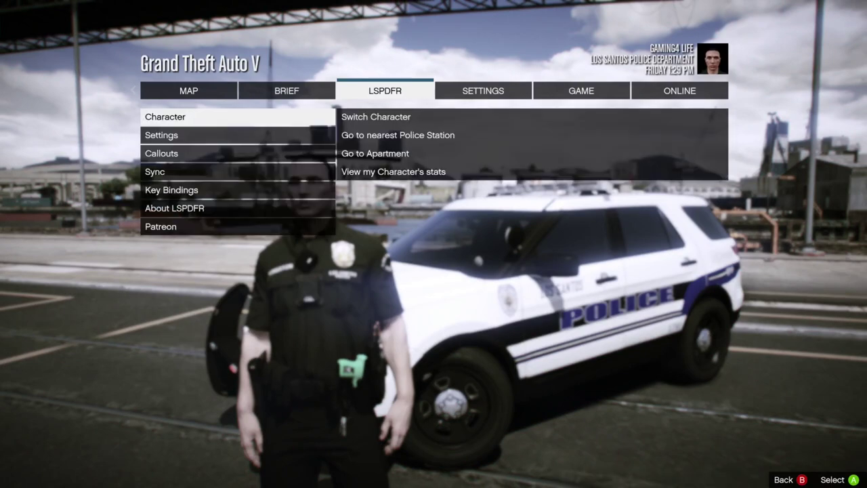
{"action": "key", "text": "Down"}
{"action": "key", "text": "Down"}
{"action": "key", "text": "Return"}
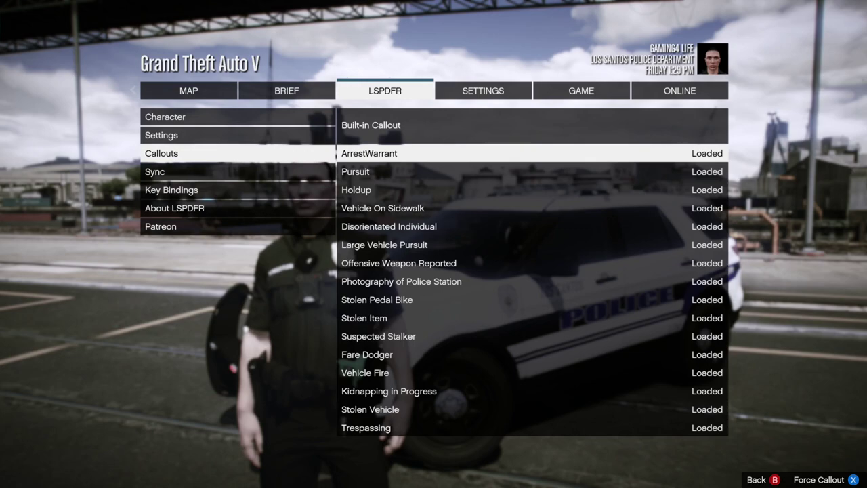
{"action": "key", "text": "Down"}
{"action": "key", "text": "Down"}
{"action": "key", "text": "Down"}
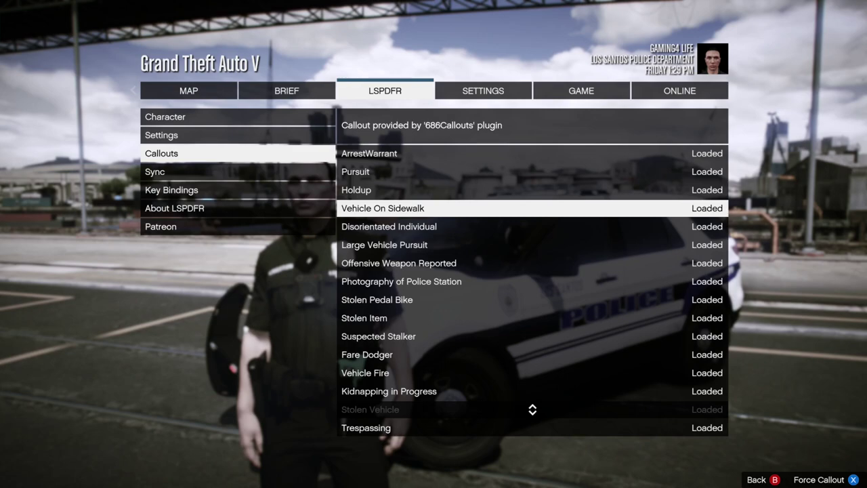
Browse the callouts list backwards from its end and review the callouts provided by the SuperCallouts plugin
{"action": "key", "text": "Up"}
{"action": "key", "text": "Up"}
{"action": "key", "text": "Up"}
{"action": "key", "text": "Up"}
{"action": "key", "text": "Up"}
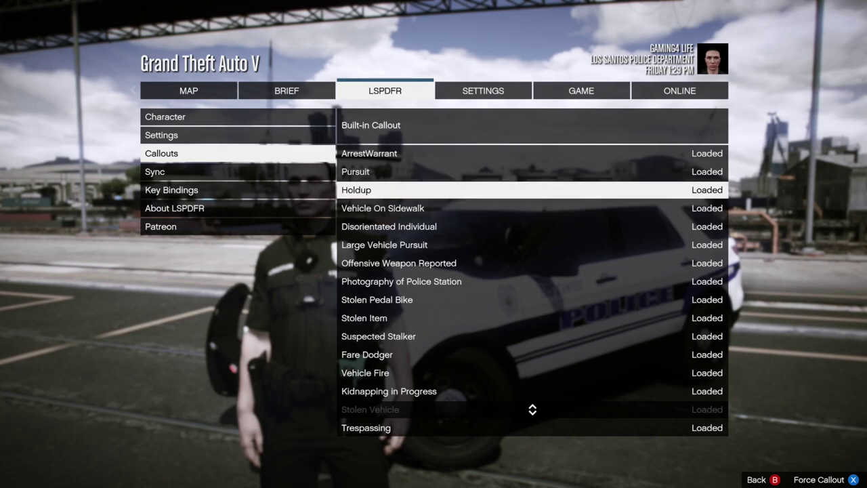
{"action": "key", "text": "Up"}
{"action": "key", "text": "Up"}
{"action": "key", "text": "Up"}
{"action": "key", "text": "Up"}
{"action": "key", "text": "Up"}
{"action": "key", "text": "Up"}
{"action": "key", "text": "Up"}
{"action": "key", "text": "Up"}
{"action": "key", "text": "Up"}
{"action": "key", "text": "Up"}
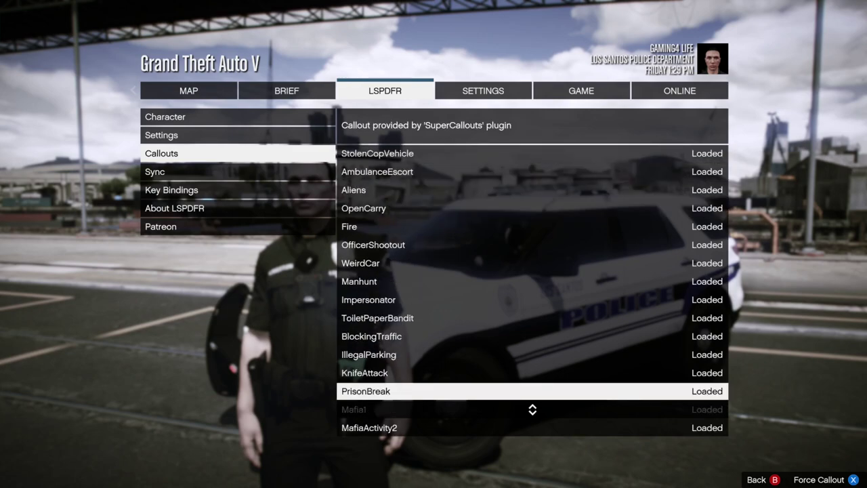
{"action": "key", "text": "Up"}
{"action": "key", "text": "Up"}
{"action": "key", "text": "Up"}
{"action": "key", "text": "Up"}
{"action": "key", "text": "Up"}
{"action": "key", "text": "Up"}
{"action": "key", "text": "Up"}
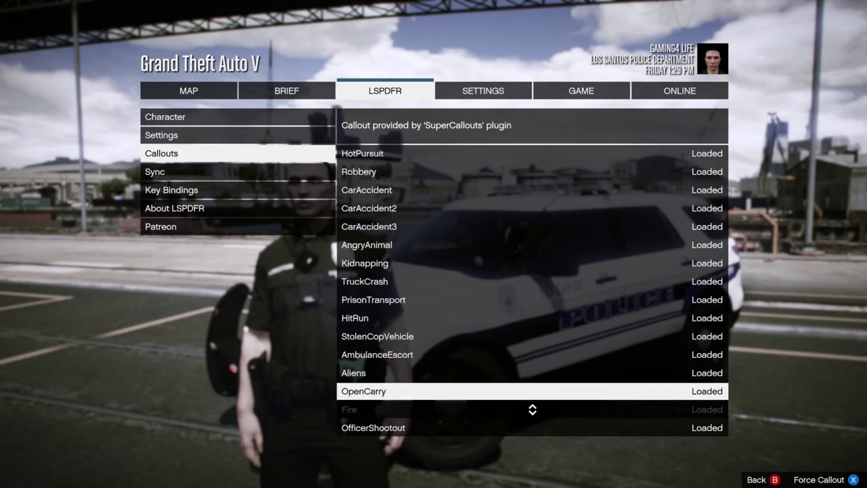
{"action": "key", "text": "Up"}
{"action": "key", "text": "Up"}
{"action": "key", "text": "Up"}
{"action": "key", "text": "Up"}
{"action": "key", "text": "Up"}
{"action": "key", "text": "Up"}
{"action": "key", "text": "Up"}
{"action": "key", "text": "Up"}
{"action": "key", "text": "Up"}
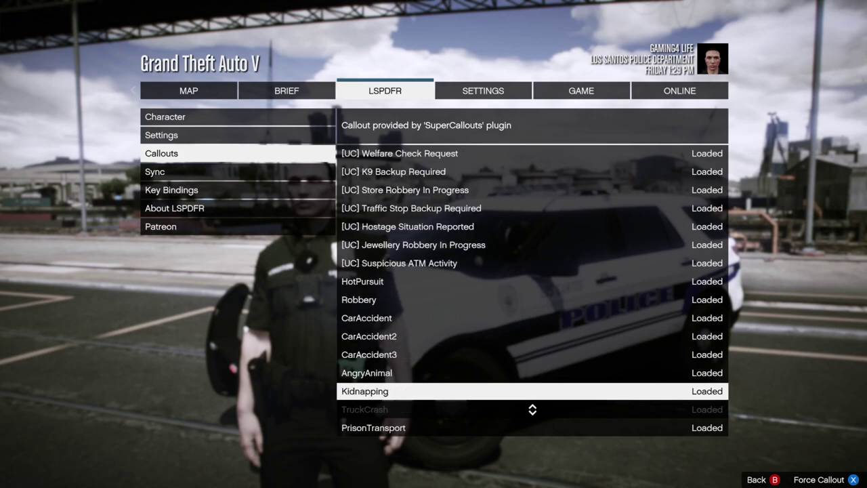
Force the UnitedCallouts callout "[UC] Reports of a Stolen Emergency Vehicle (1)" and accept the dispatch
{"action": "key", "text": "Up"}
{"action": "key", "text": "Up"}
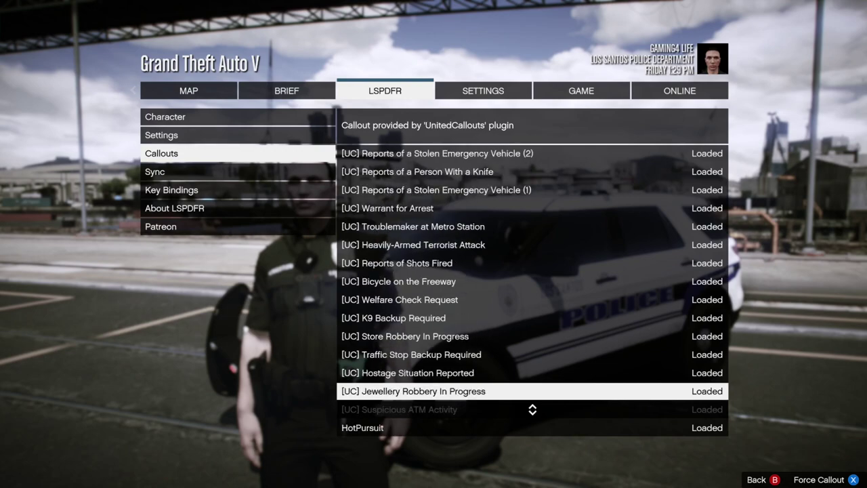
{"action": "key", "text": "Up"}
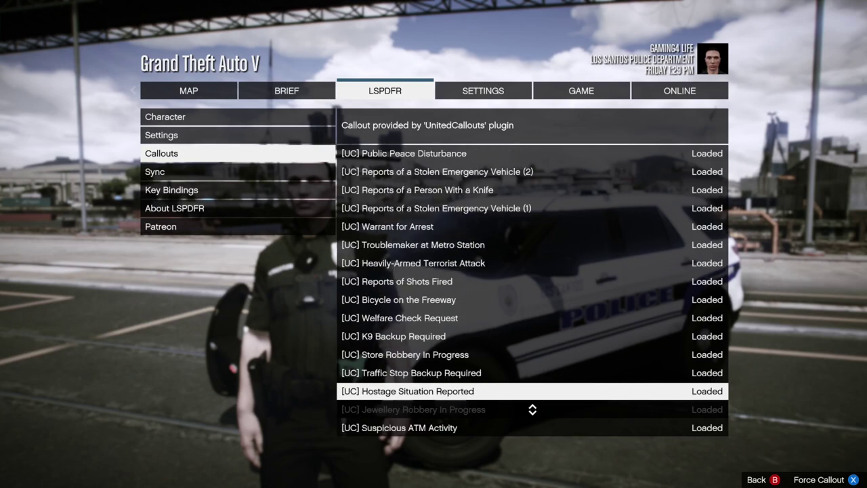
{"action": "key", "text": "Up"}
{"action": "key", "text": "Up"}
{"action": "key", "text": "Up"}
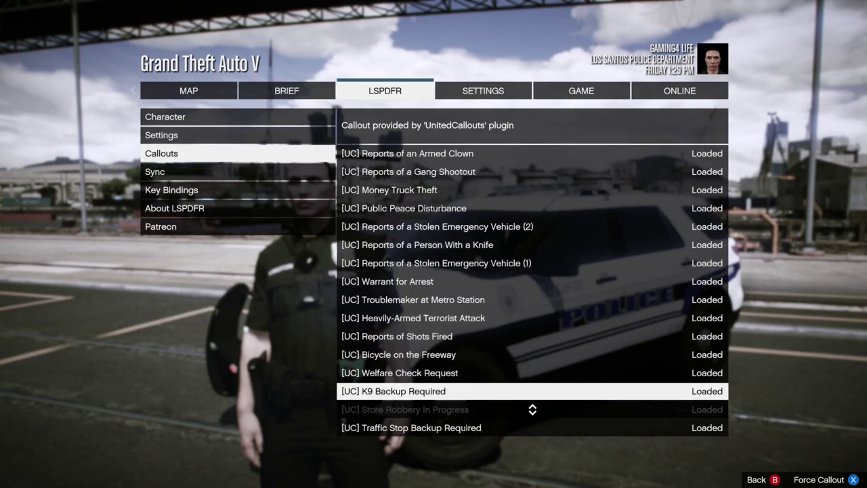
{"action": "key", "text": "Up"}
{"action": "key", "text": "Up"}
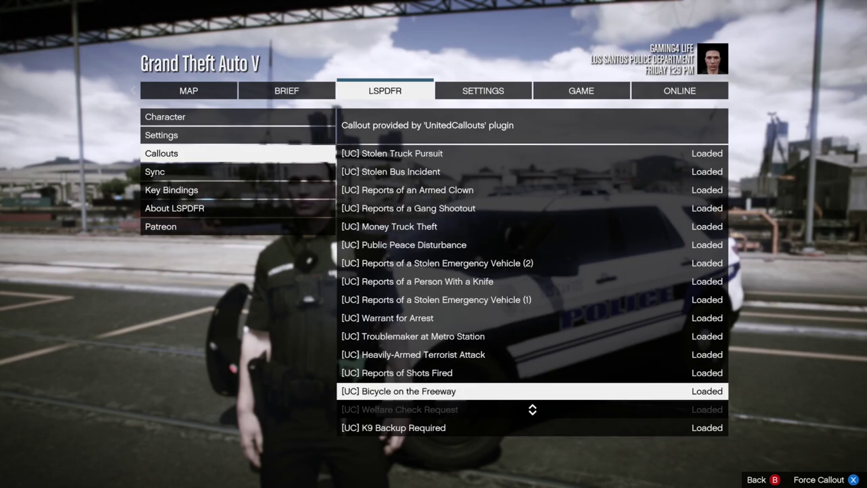
{"action": "key", "text": "Up"}
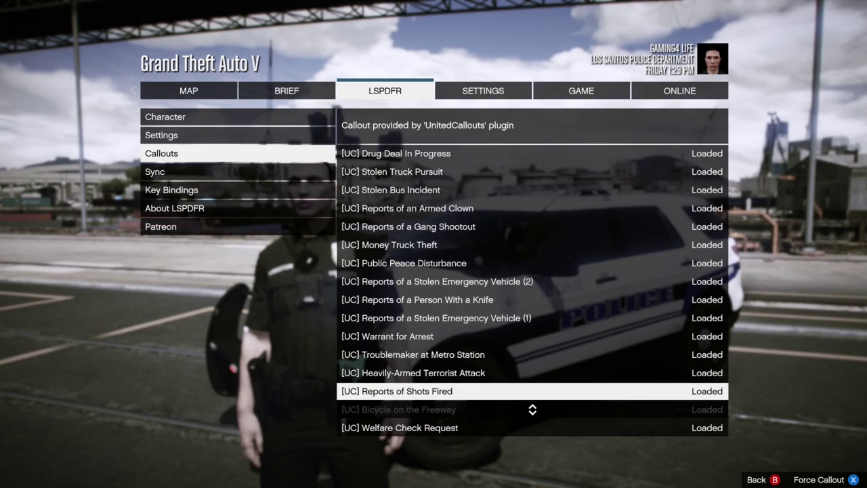
{"action": "key", "text": "Up"}
{"action": "key", "text": "Up"}
{"action": "key", "text": "Up"}
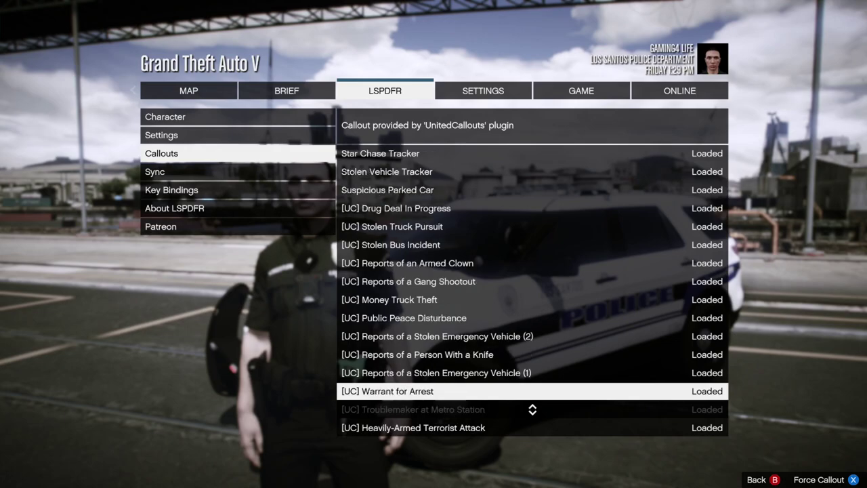
{"action": "key", "text": "Up"}
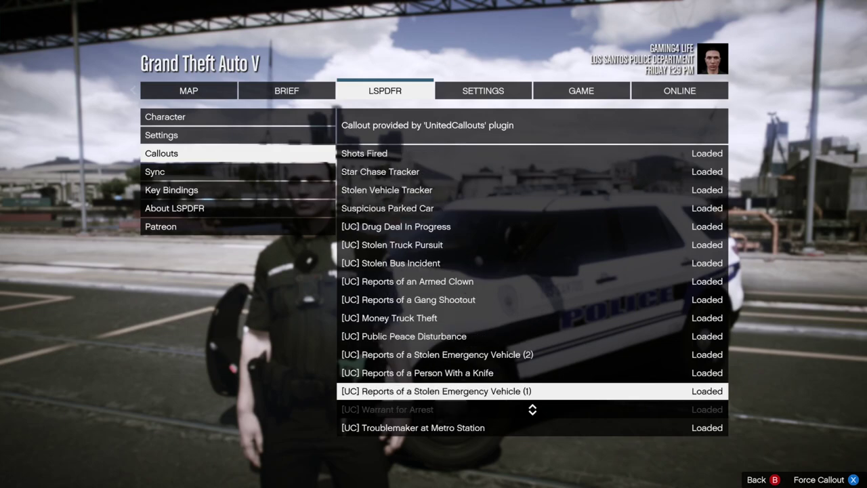
{"action": "key", "text": "space"}
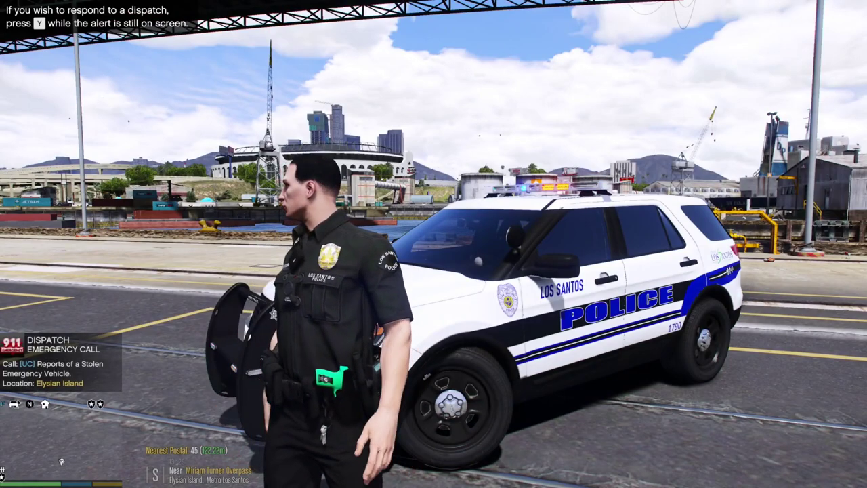
{"action": "key", "text": "y"}
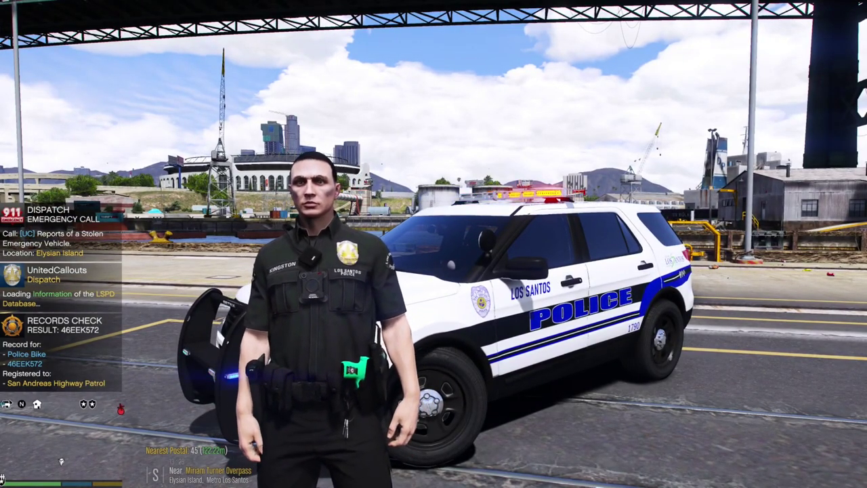
Pause the game again and bring up the LSPDFR settings list
{"action": "key", "text": "Escape"}
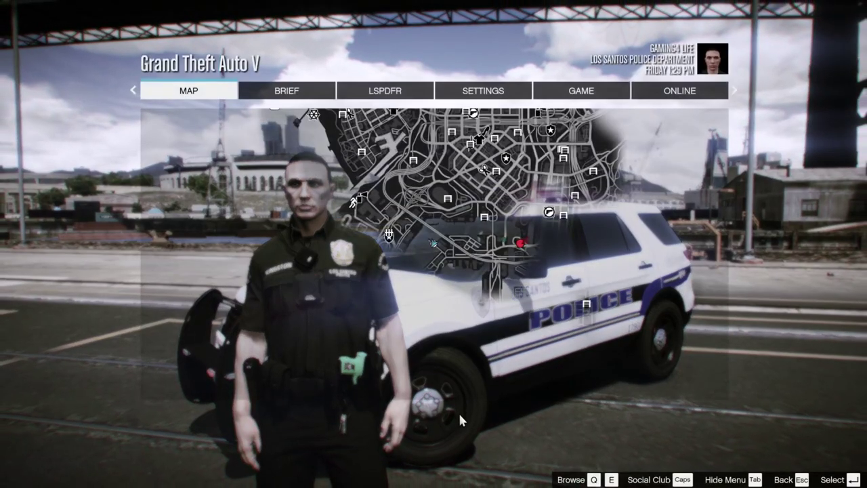
{"action": "key", "text": "e"}
{"action": "key", "text": "e"}
{"action": "key", "text": "Return"}
{"action": "key", "text": "Down"}
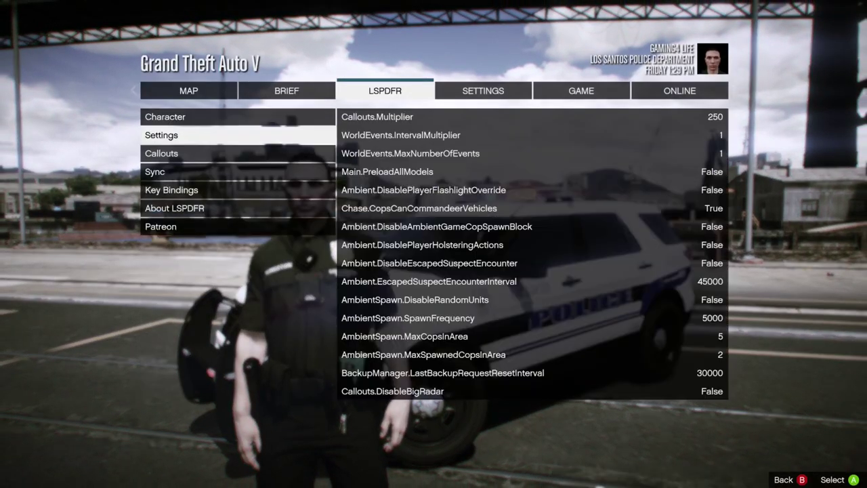